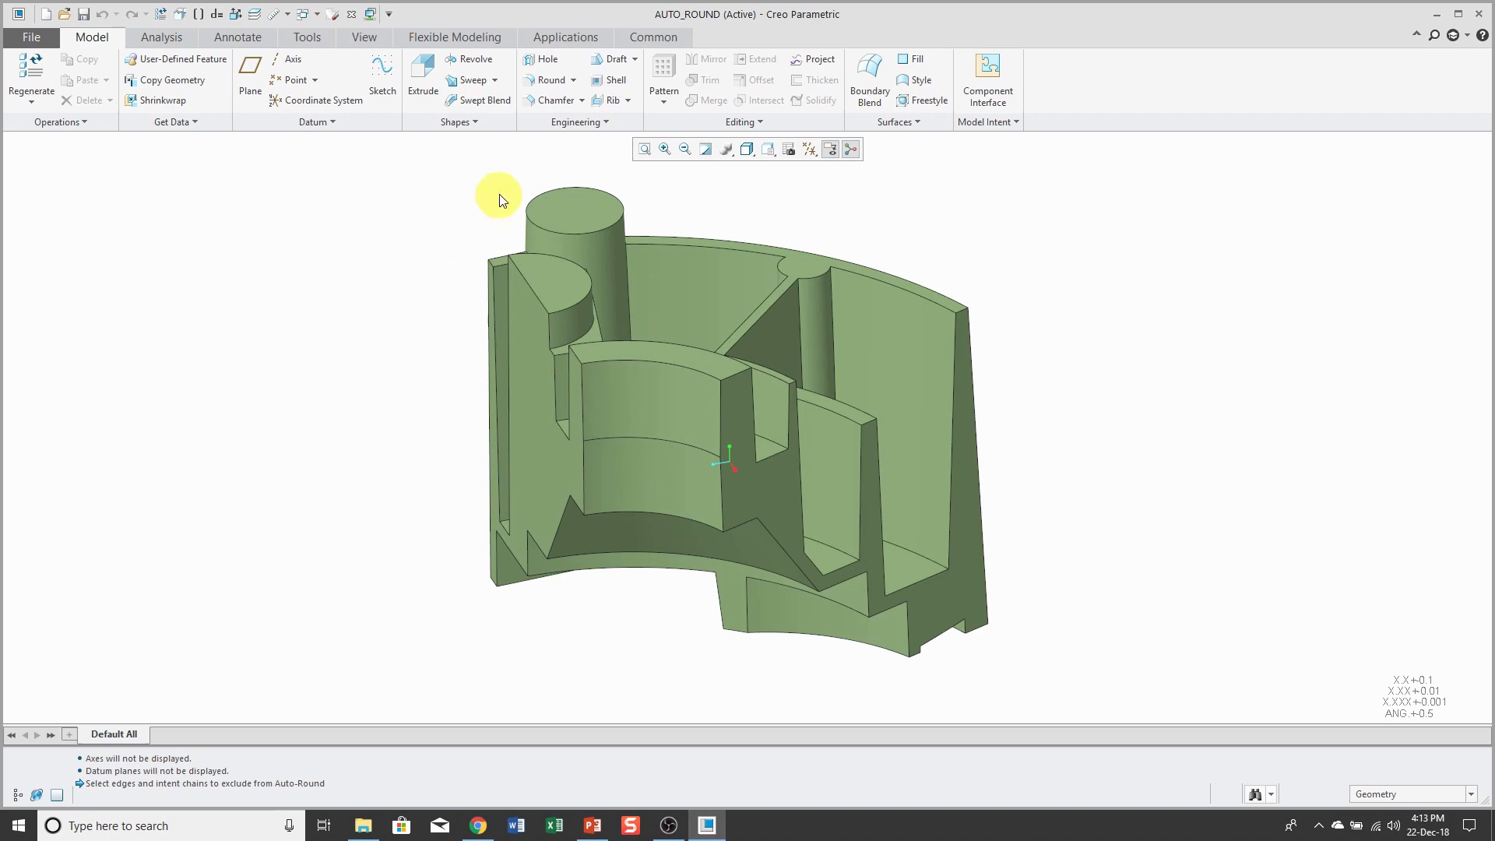
Auto-round the solid geometry with a radius of 1 on convex edges and 0.5 on concave edges.
click(572, 80)
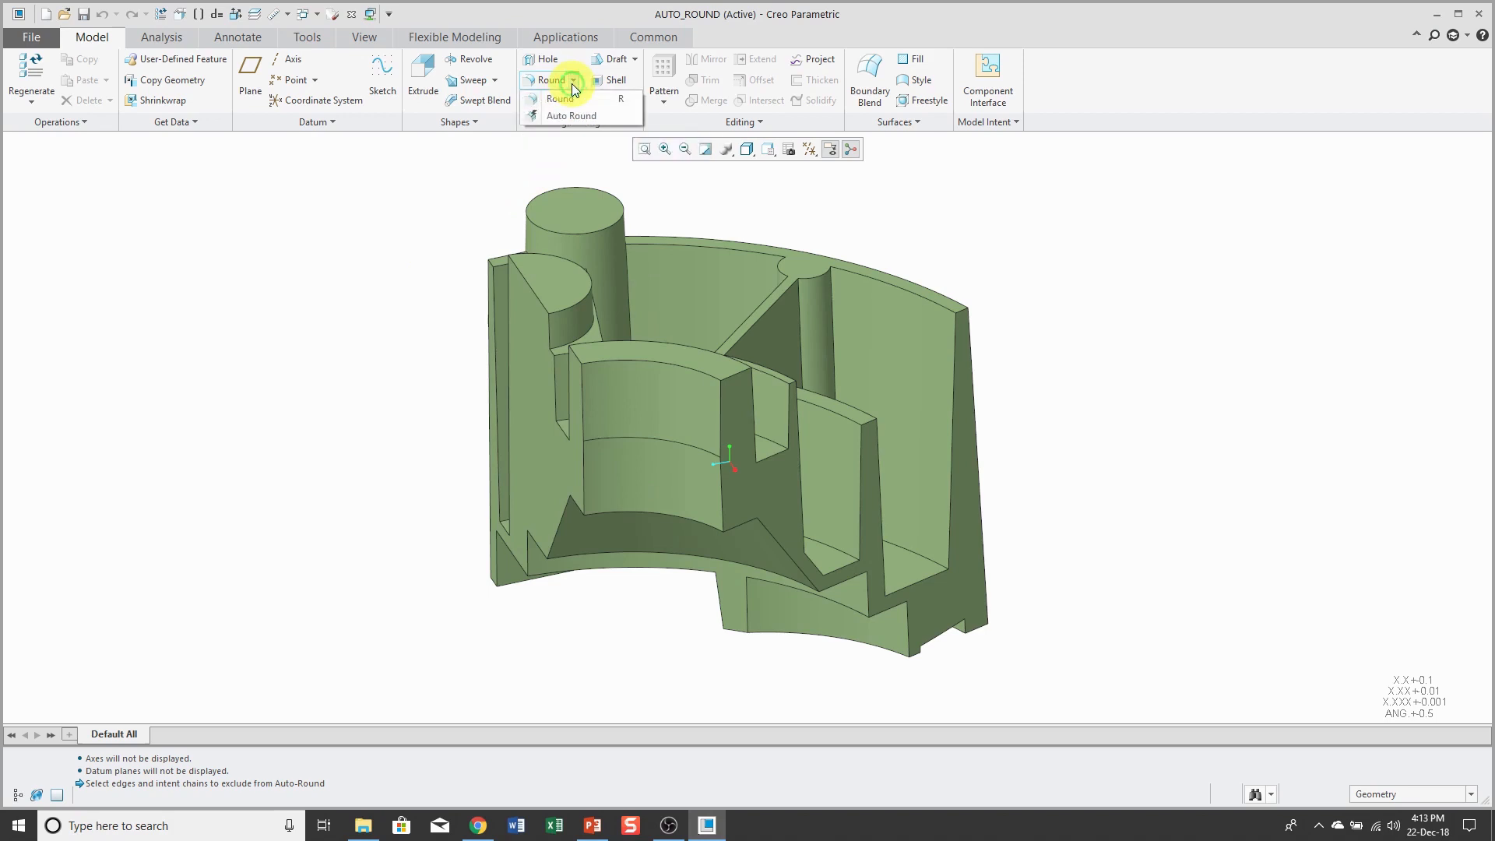
click(572, 117)
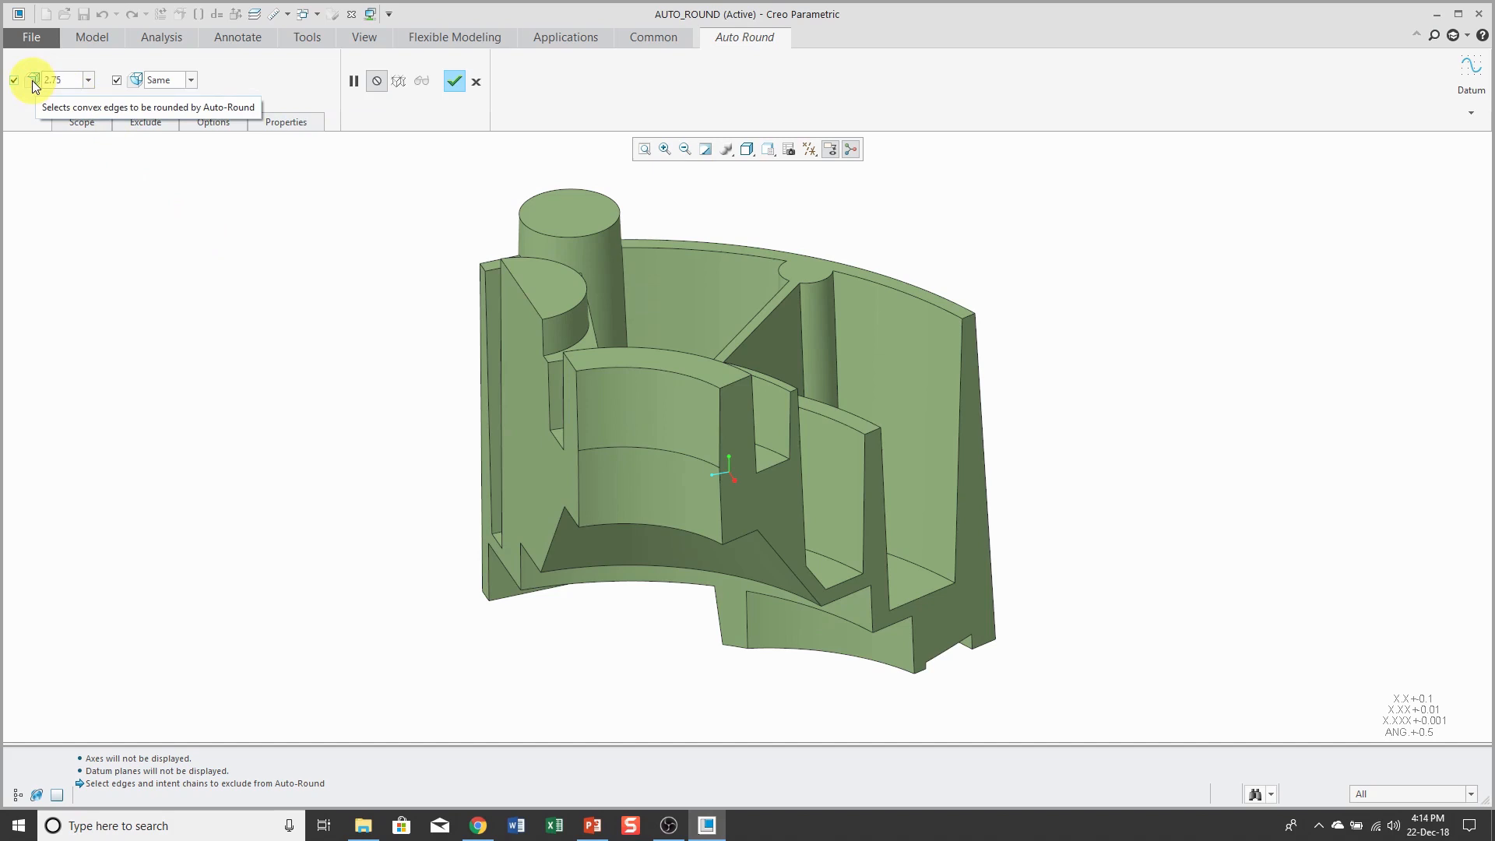
click(82, 121)
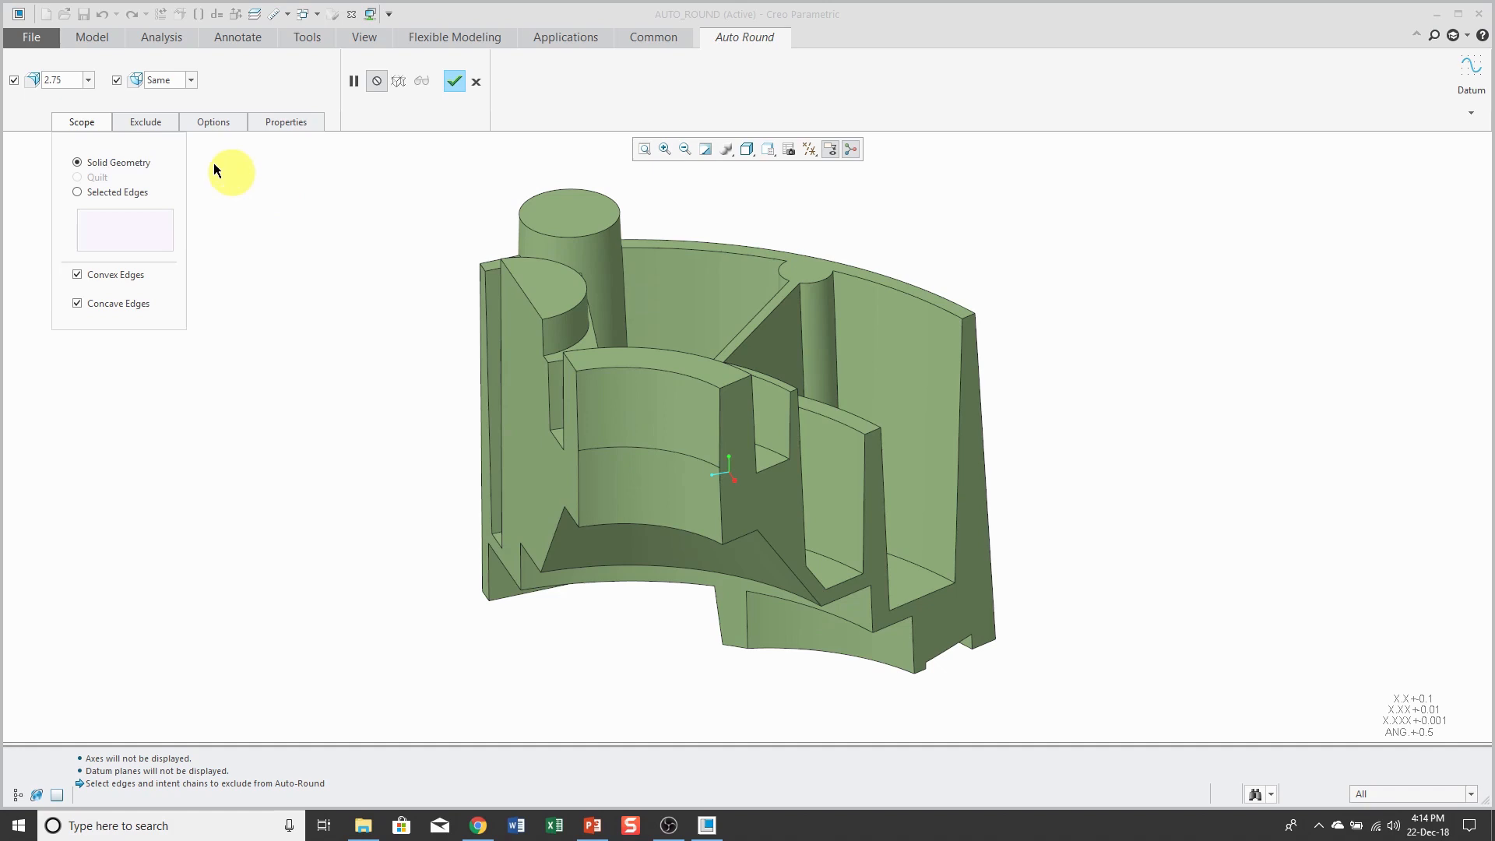
double_click(66, 78)
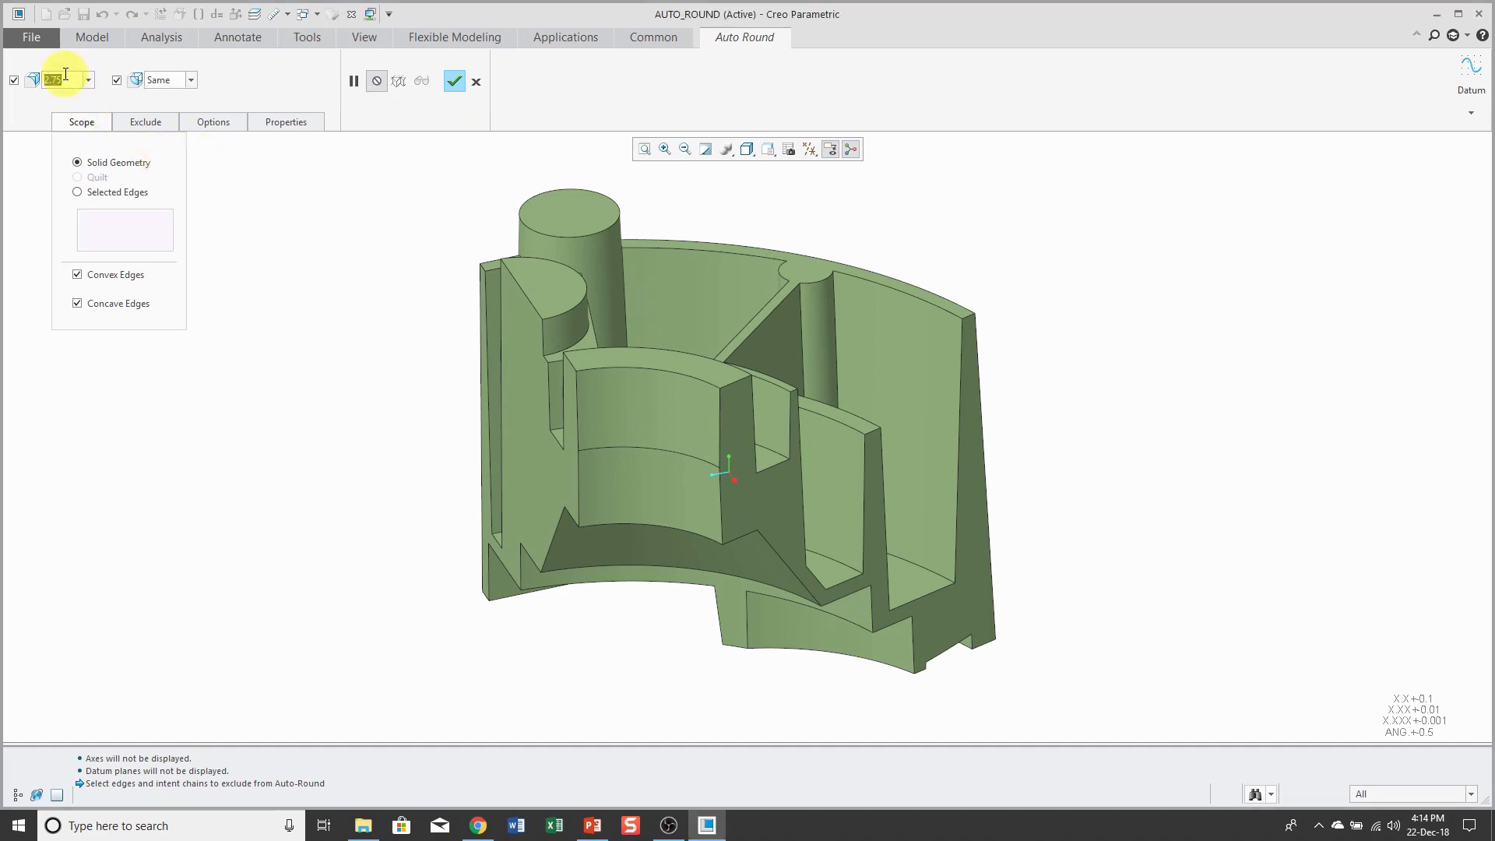
text(1)
key(Return)
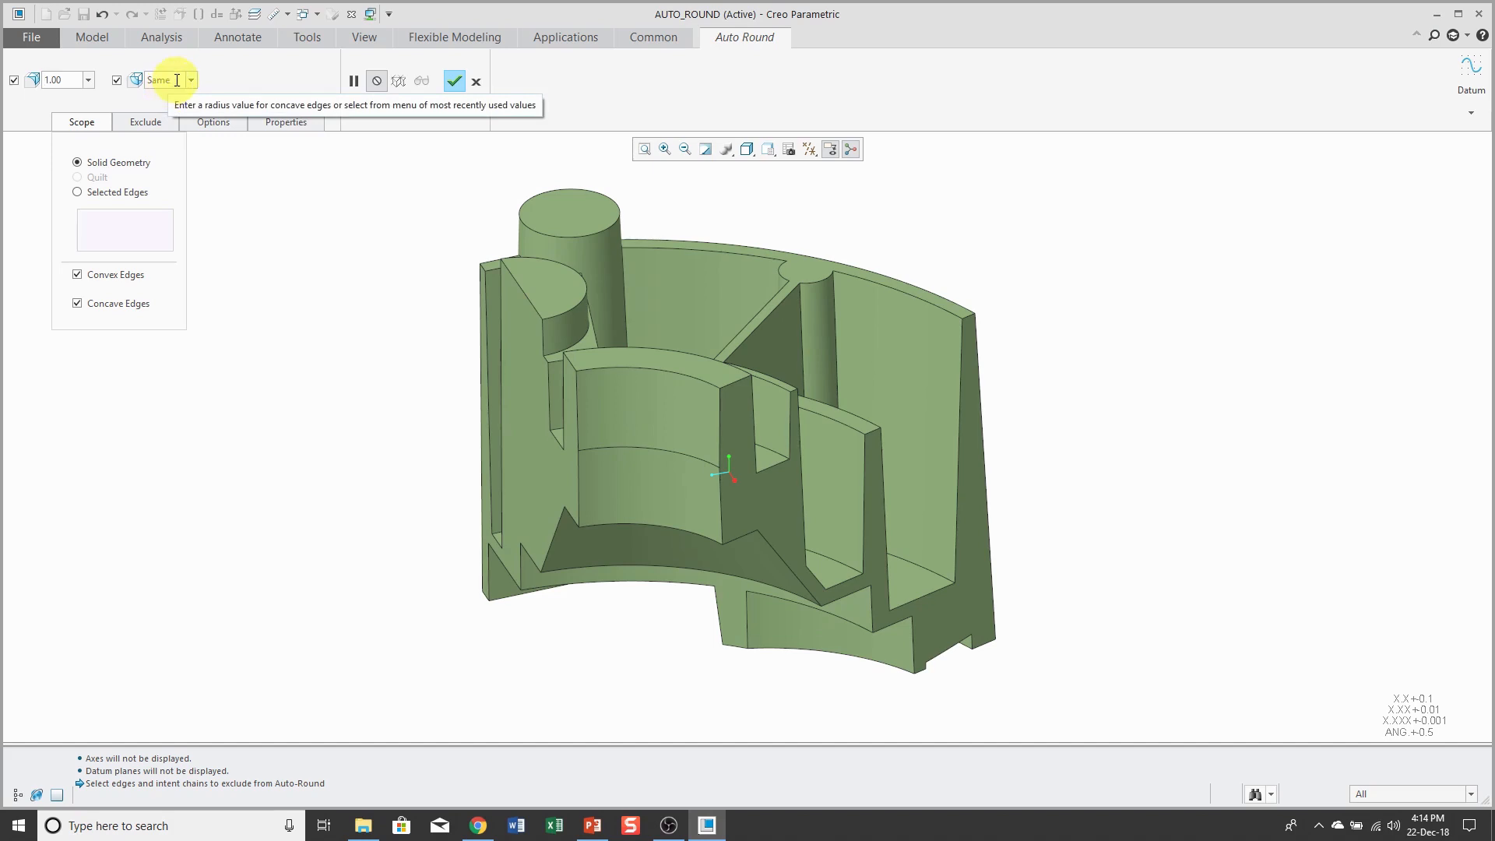
double_click(176, 80)
text(0.5)
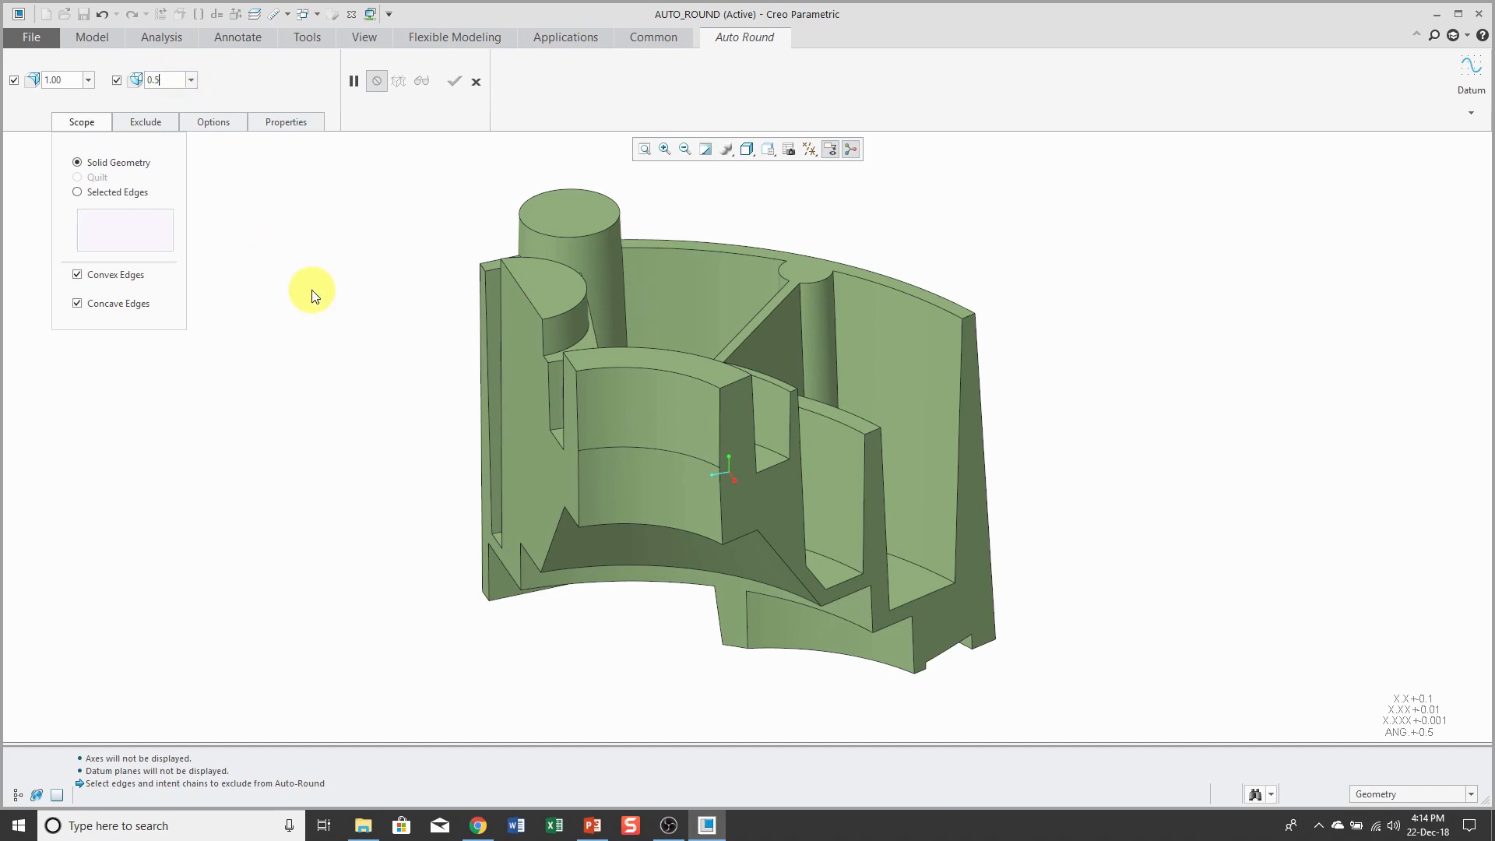
key(Return)
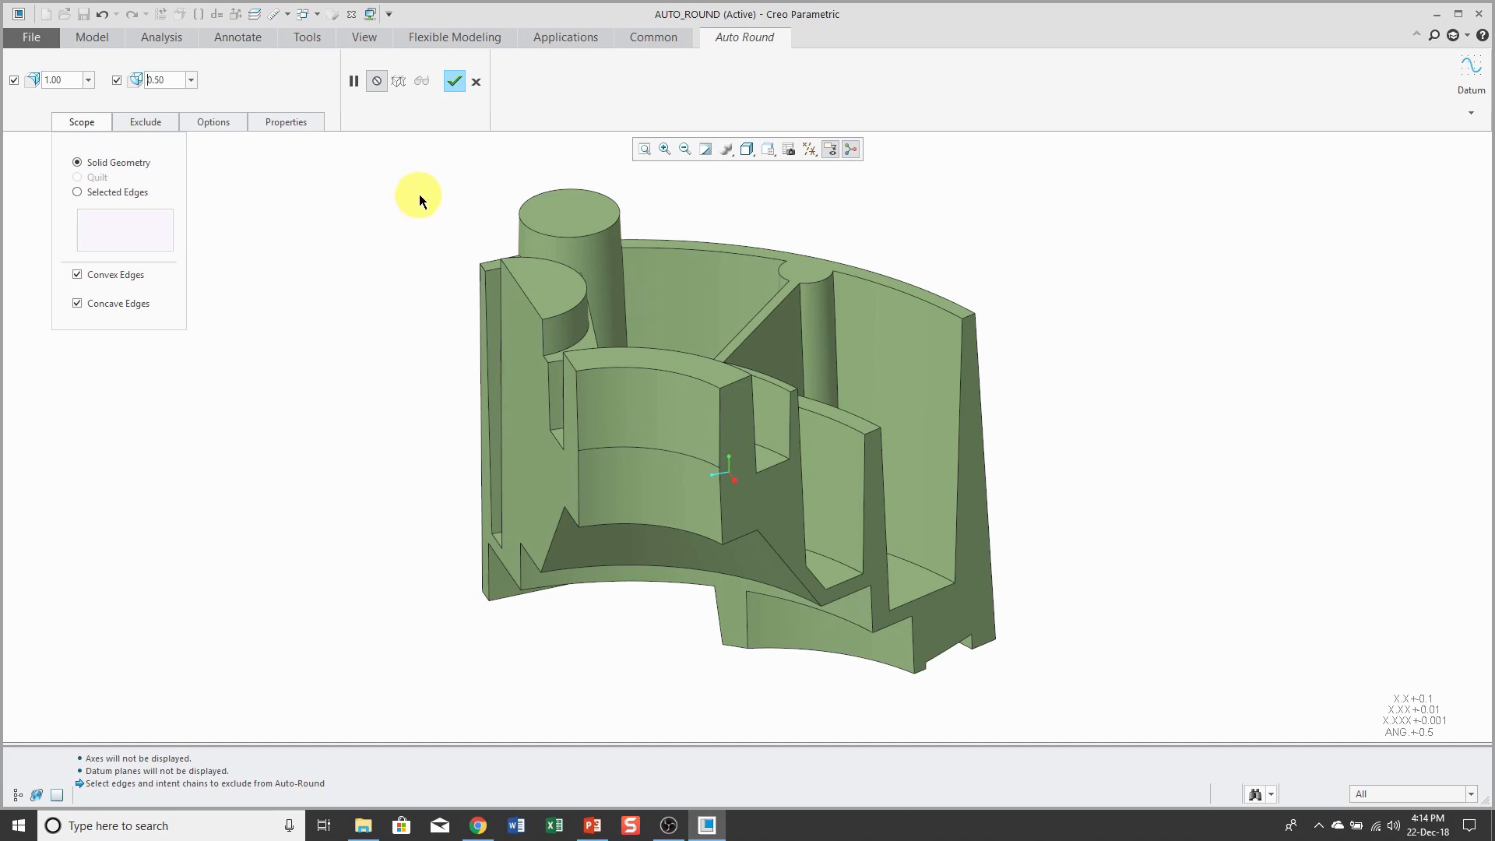
click(455, 81)
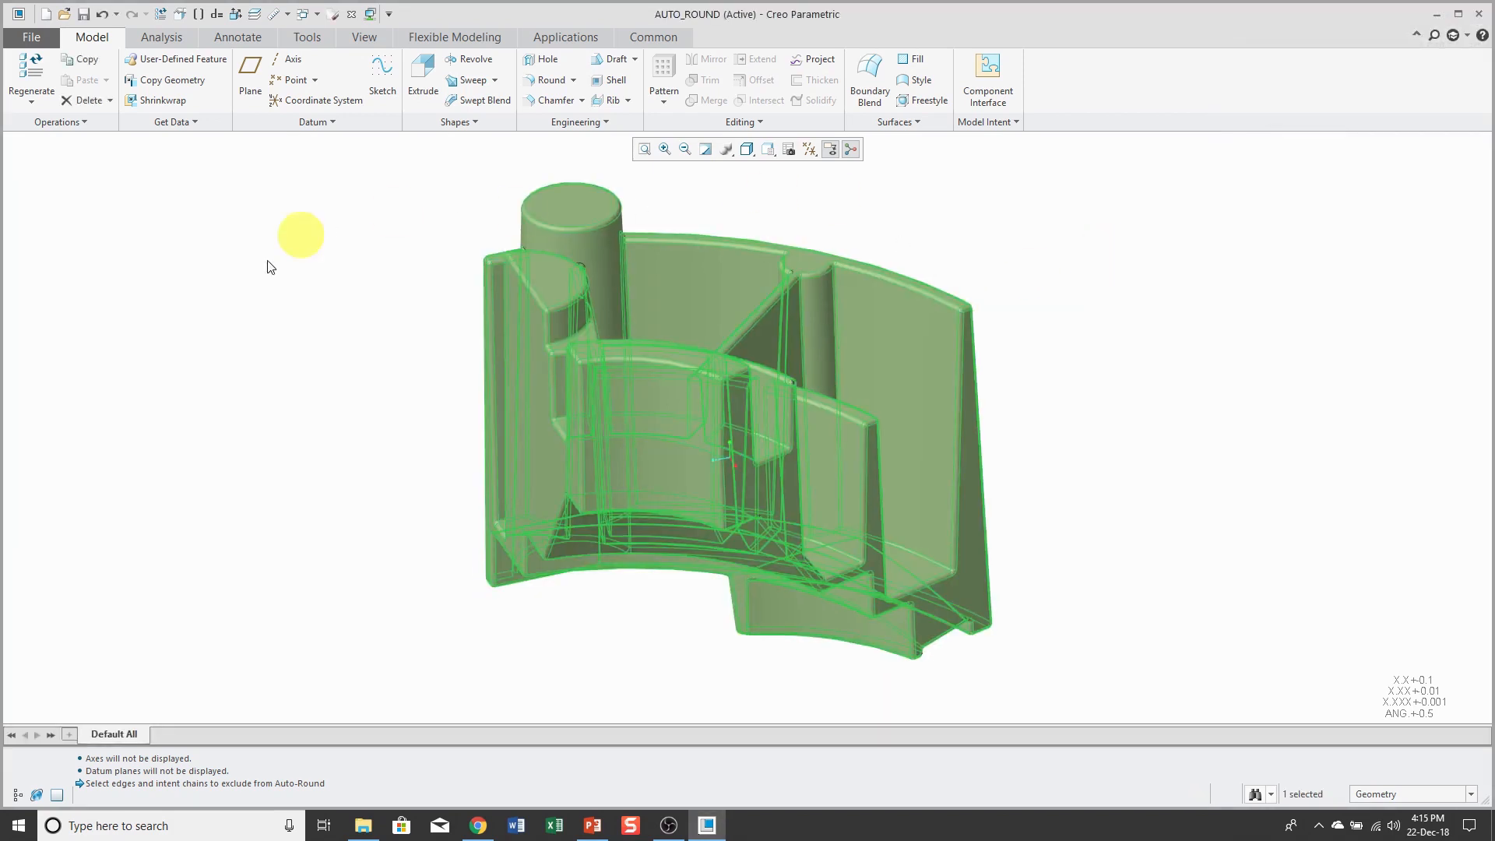
click(243, 277)
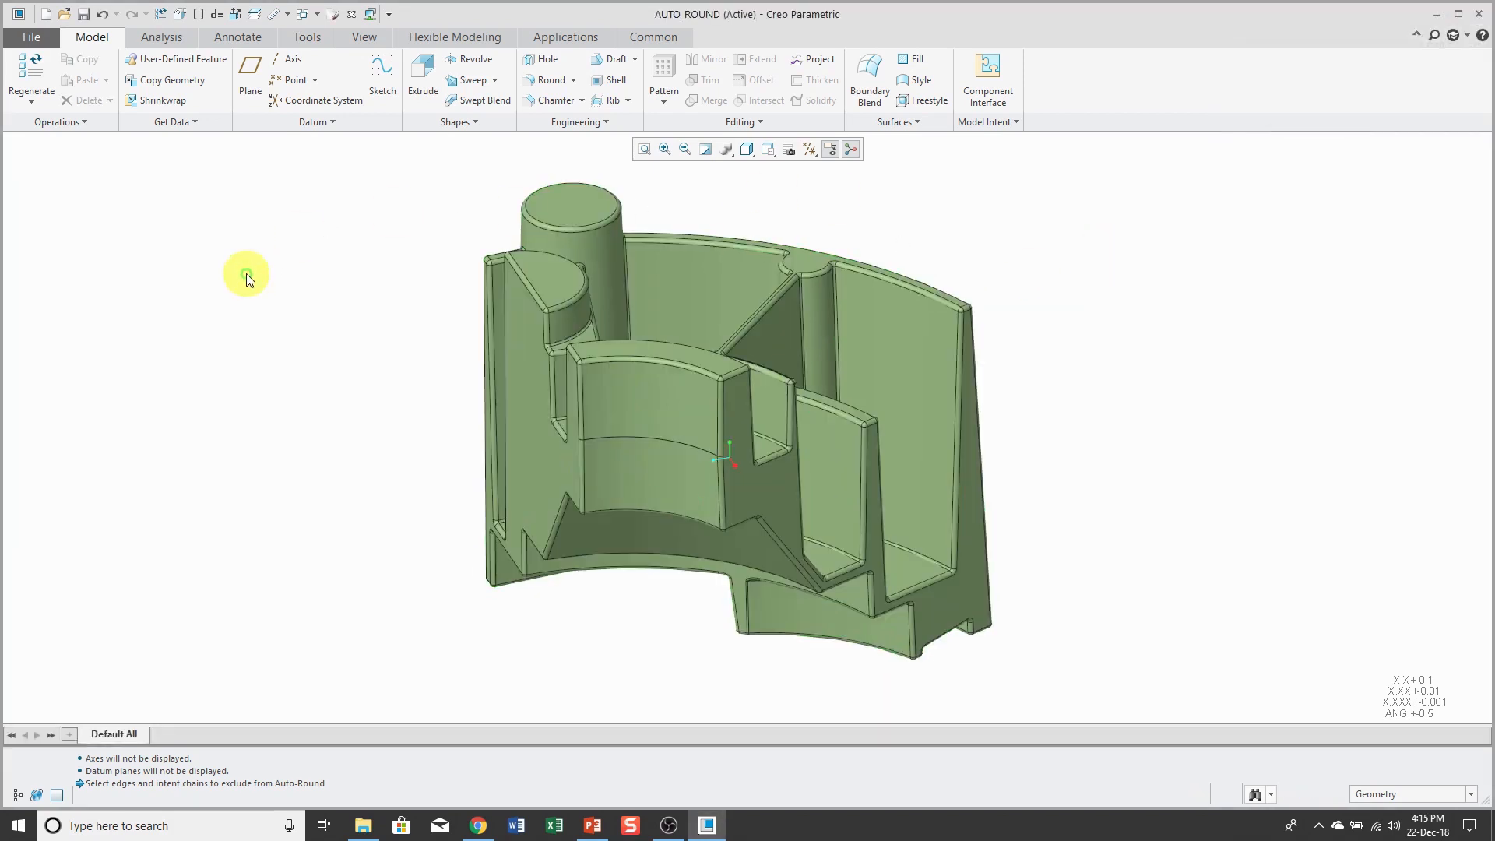
Display the model tree and highlight the Auto Round 1 feature's geometry on the part.
click(19, 794)
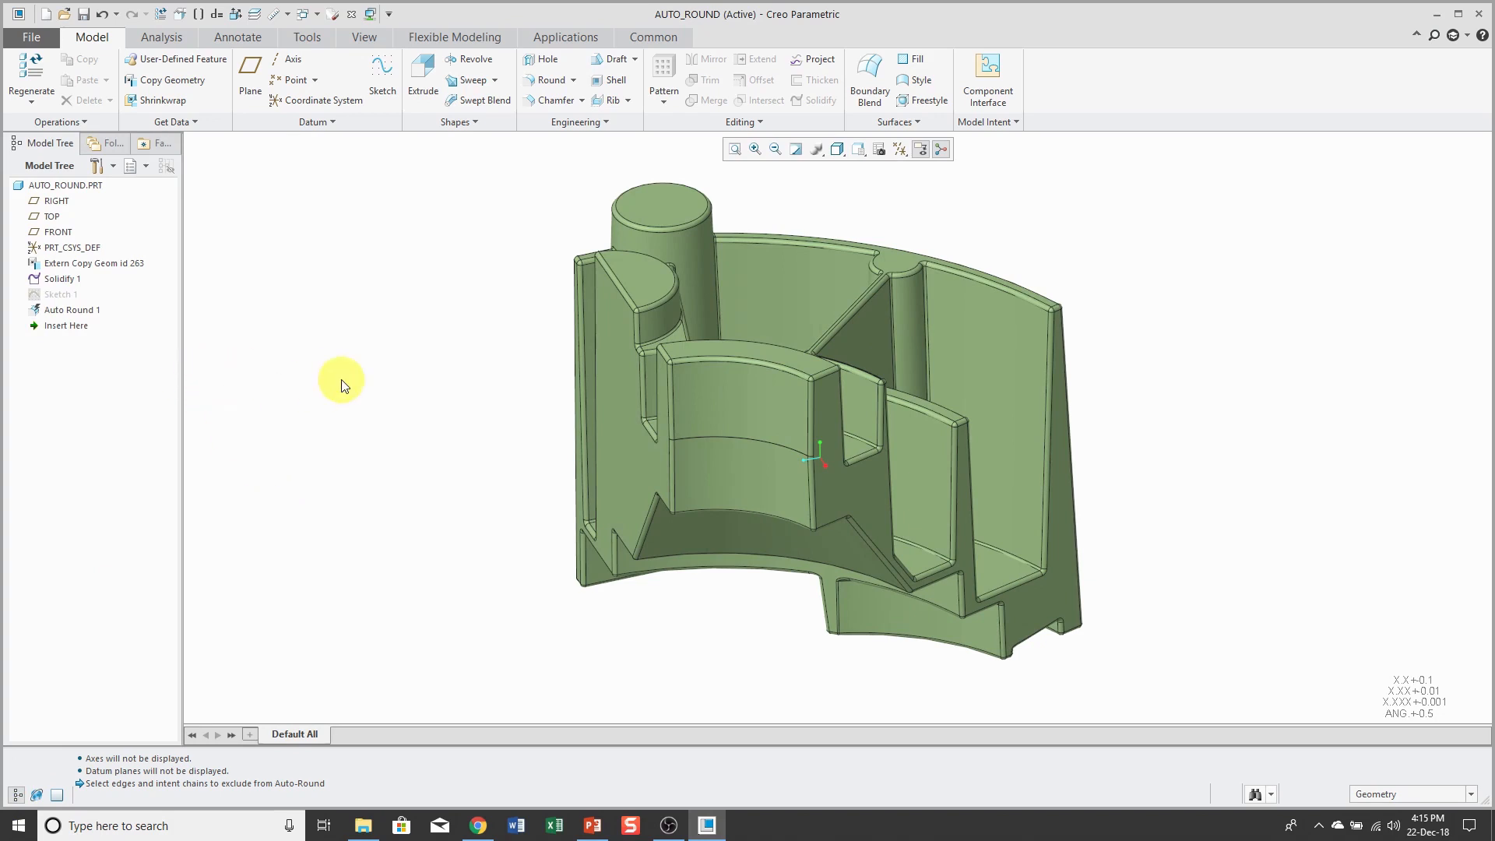
click(80, 310)
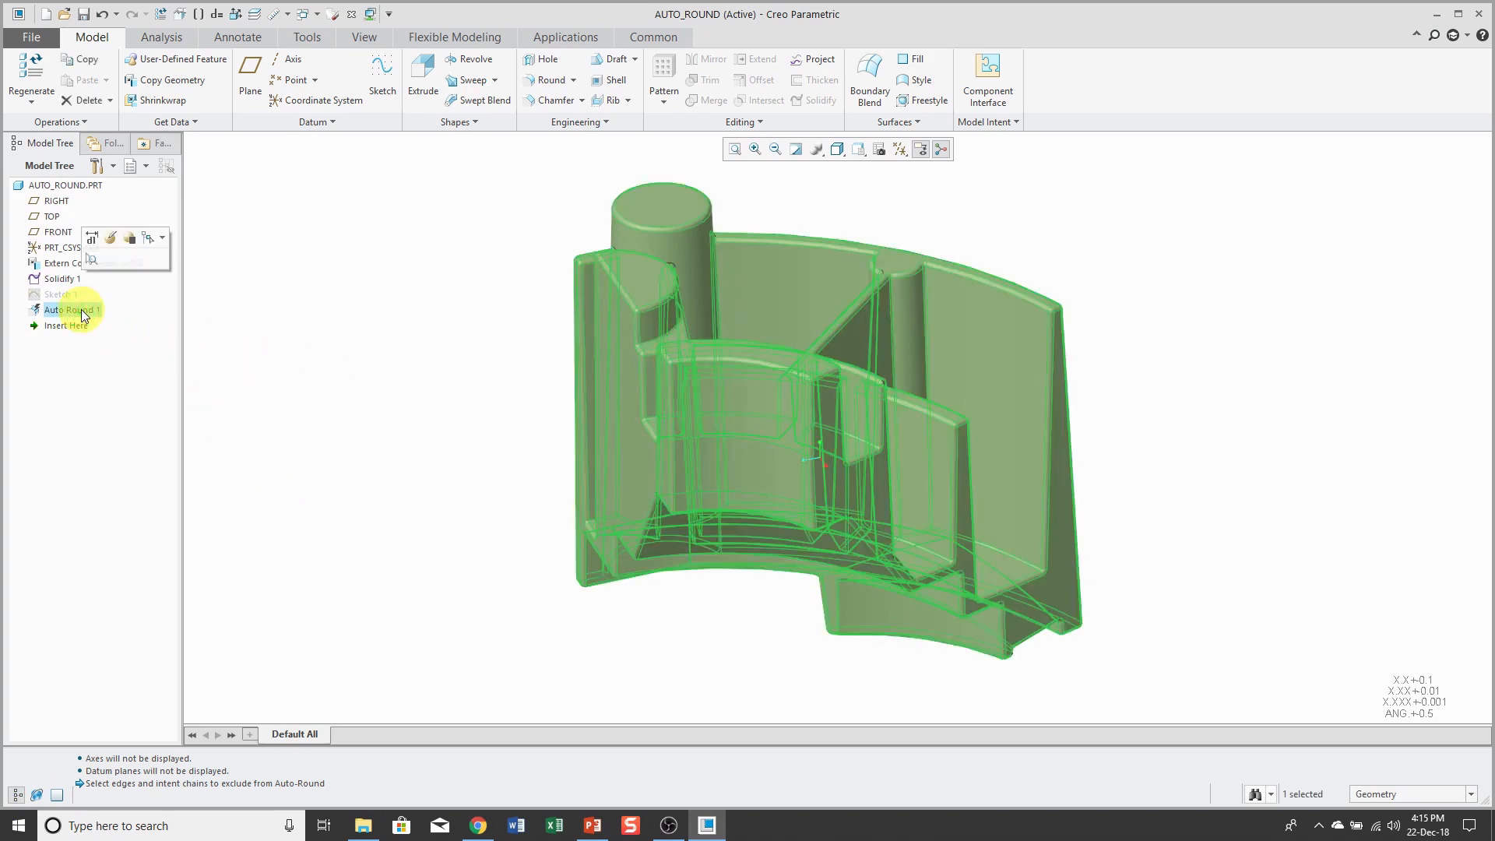
click(336, 311)
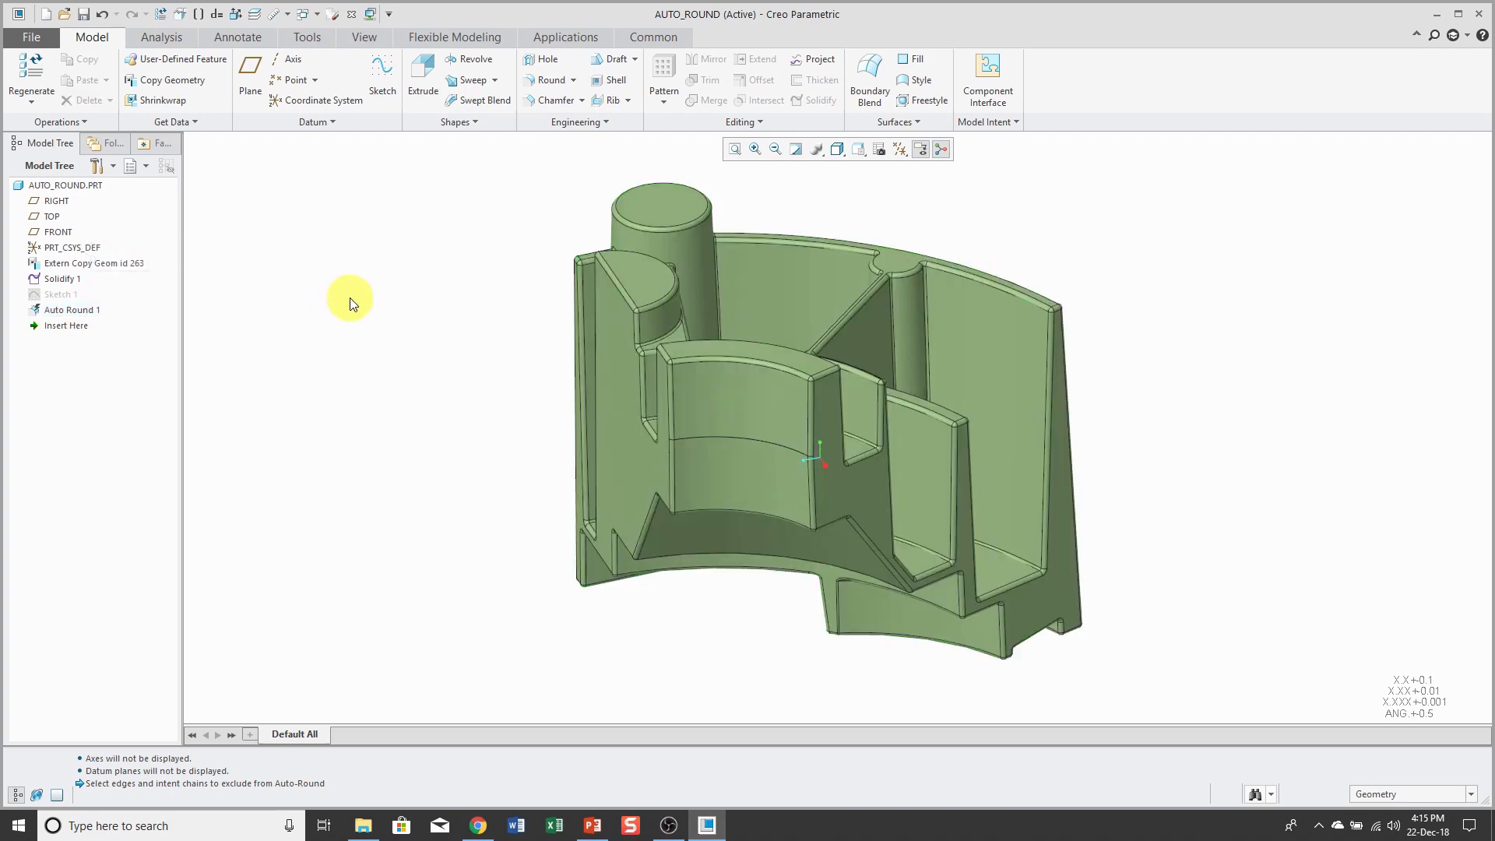
Unhide Sketch 1 and extrude its circle upward from the top of the tall cylindrical boss to a depth of 5.
click(65, 290)
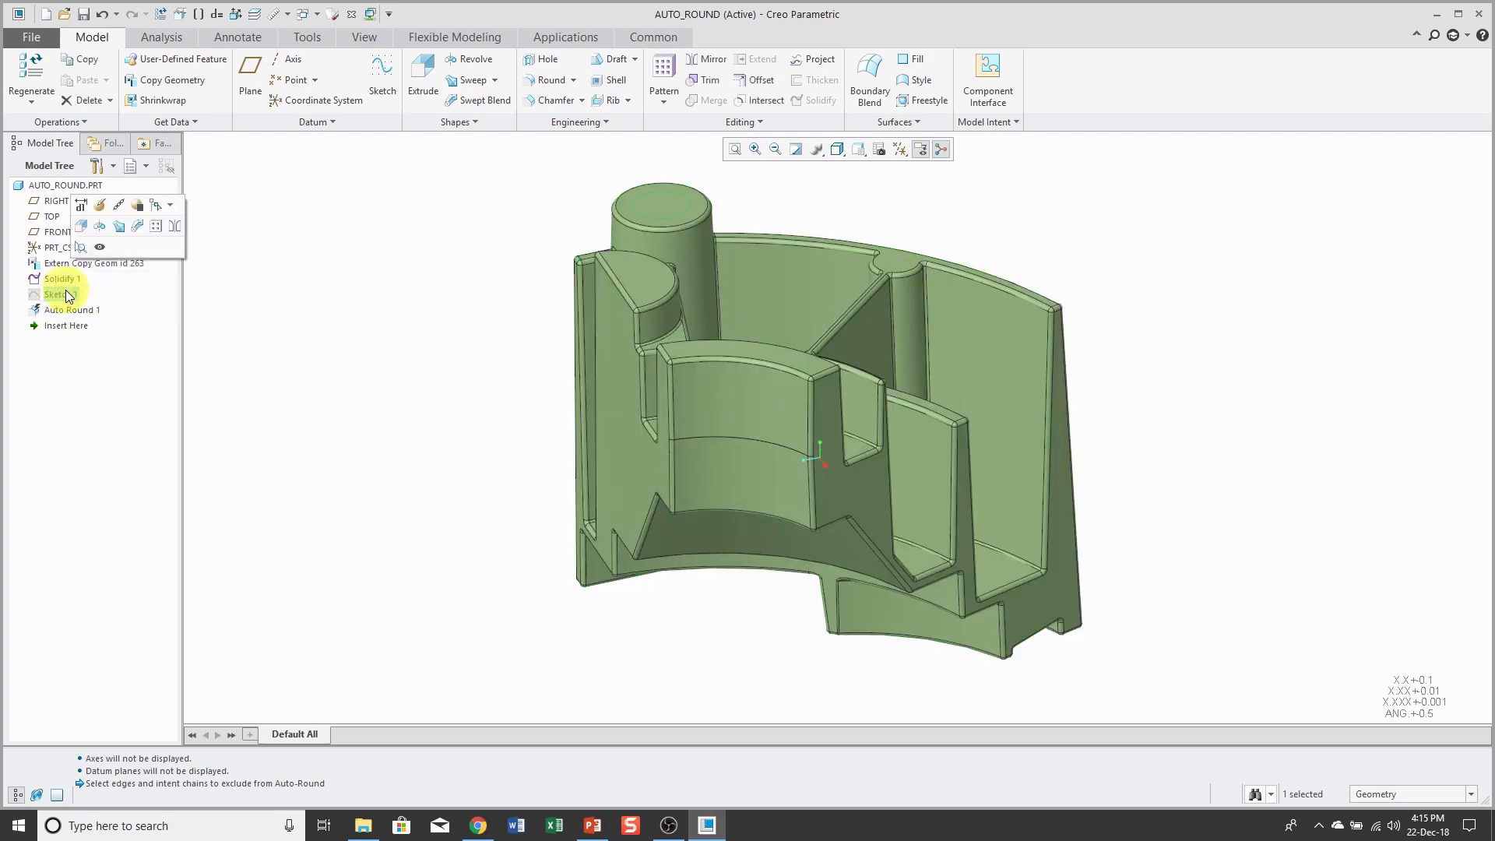
click(411, 267)
scroll(664, 152, up, 3)
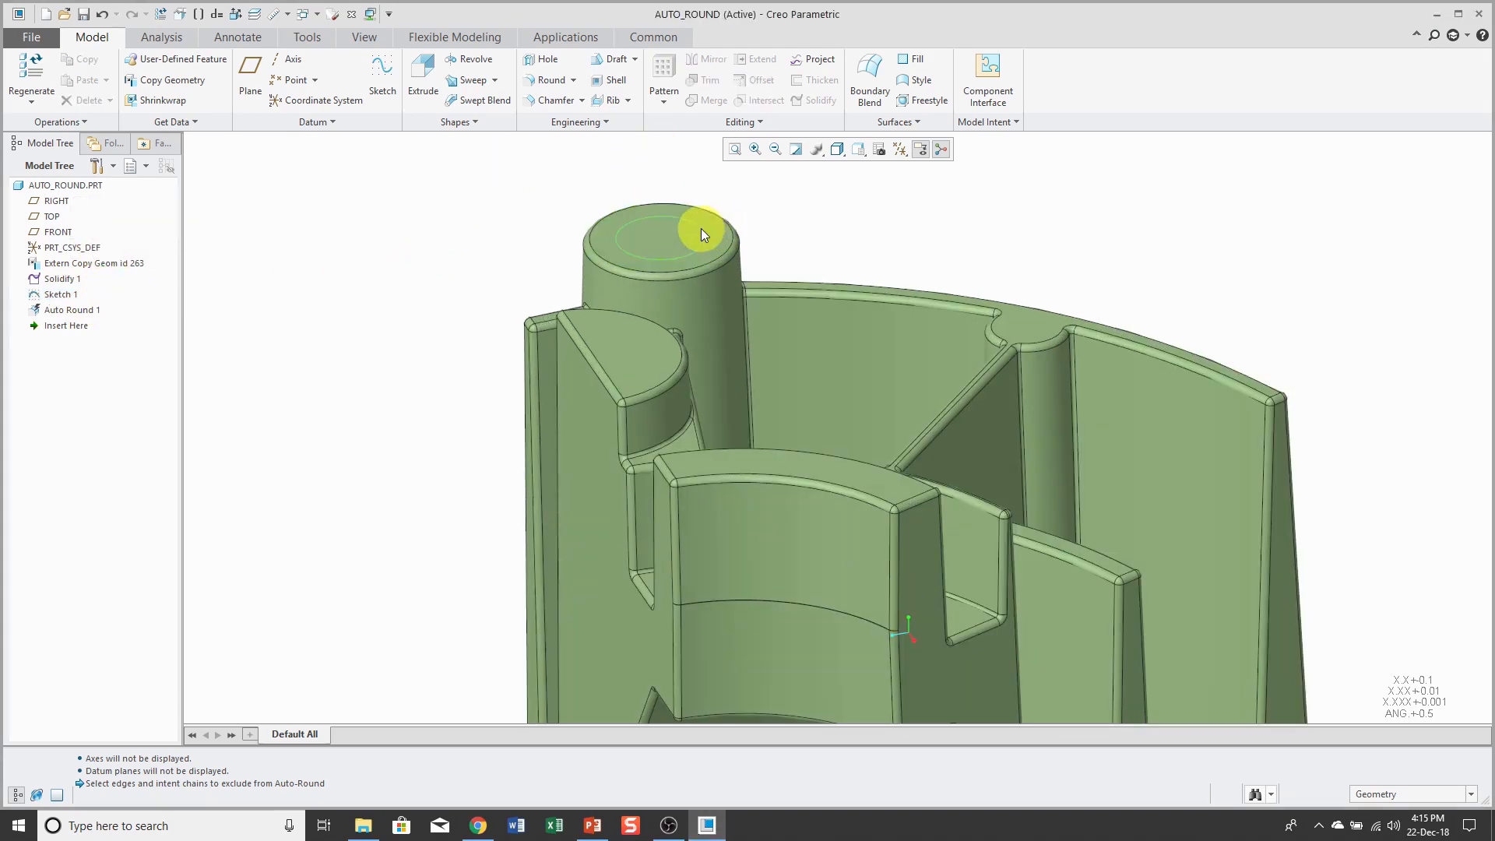
click(700, 228)
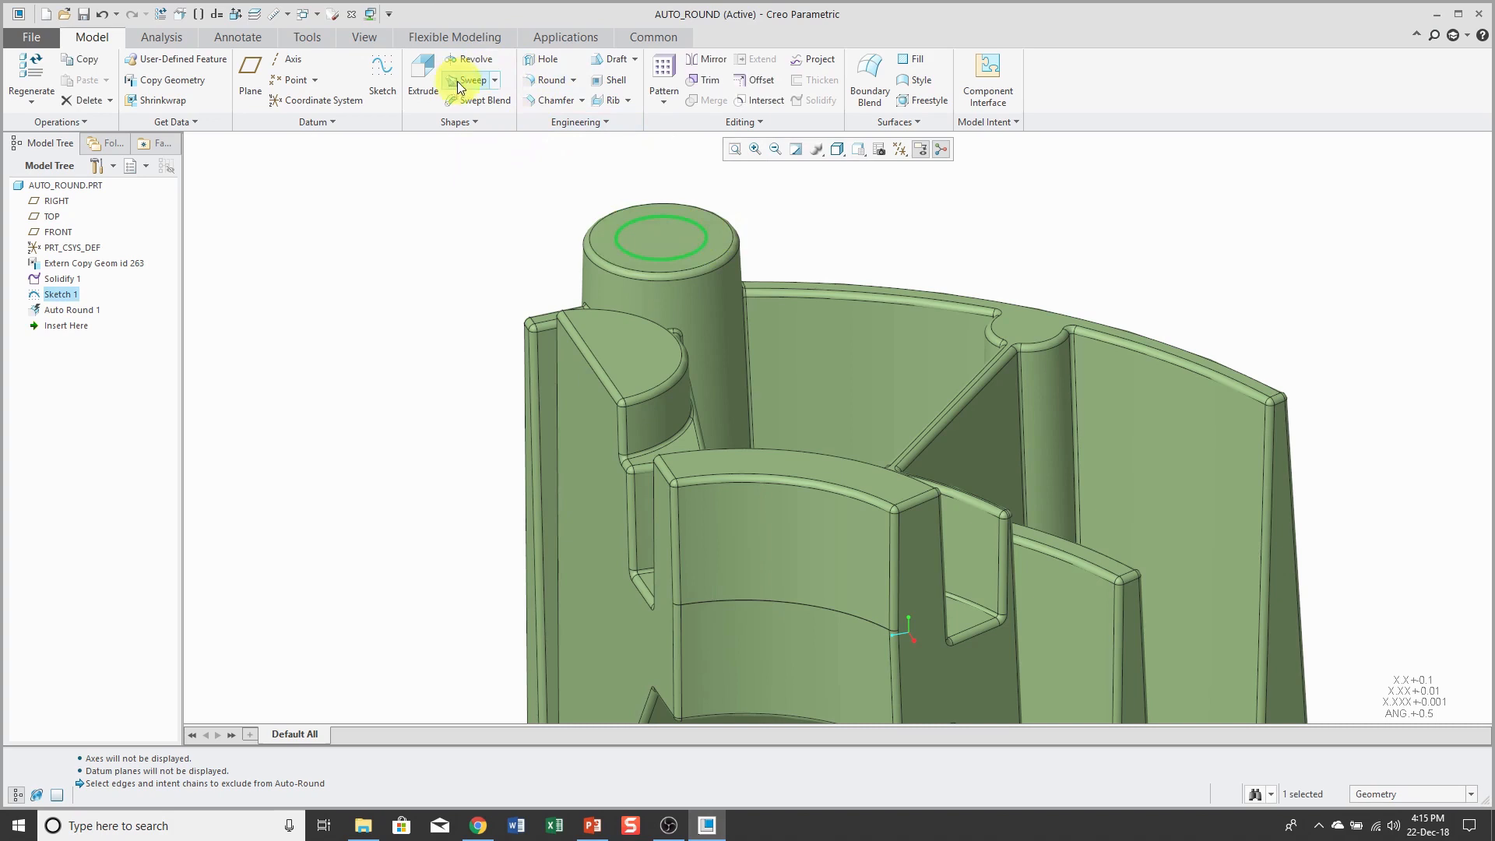
click(429, 81)
scroll(587, 374, down, 5)
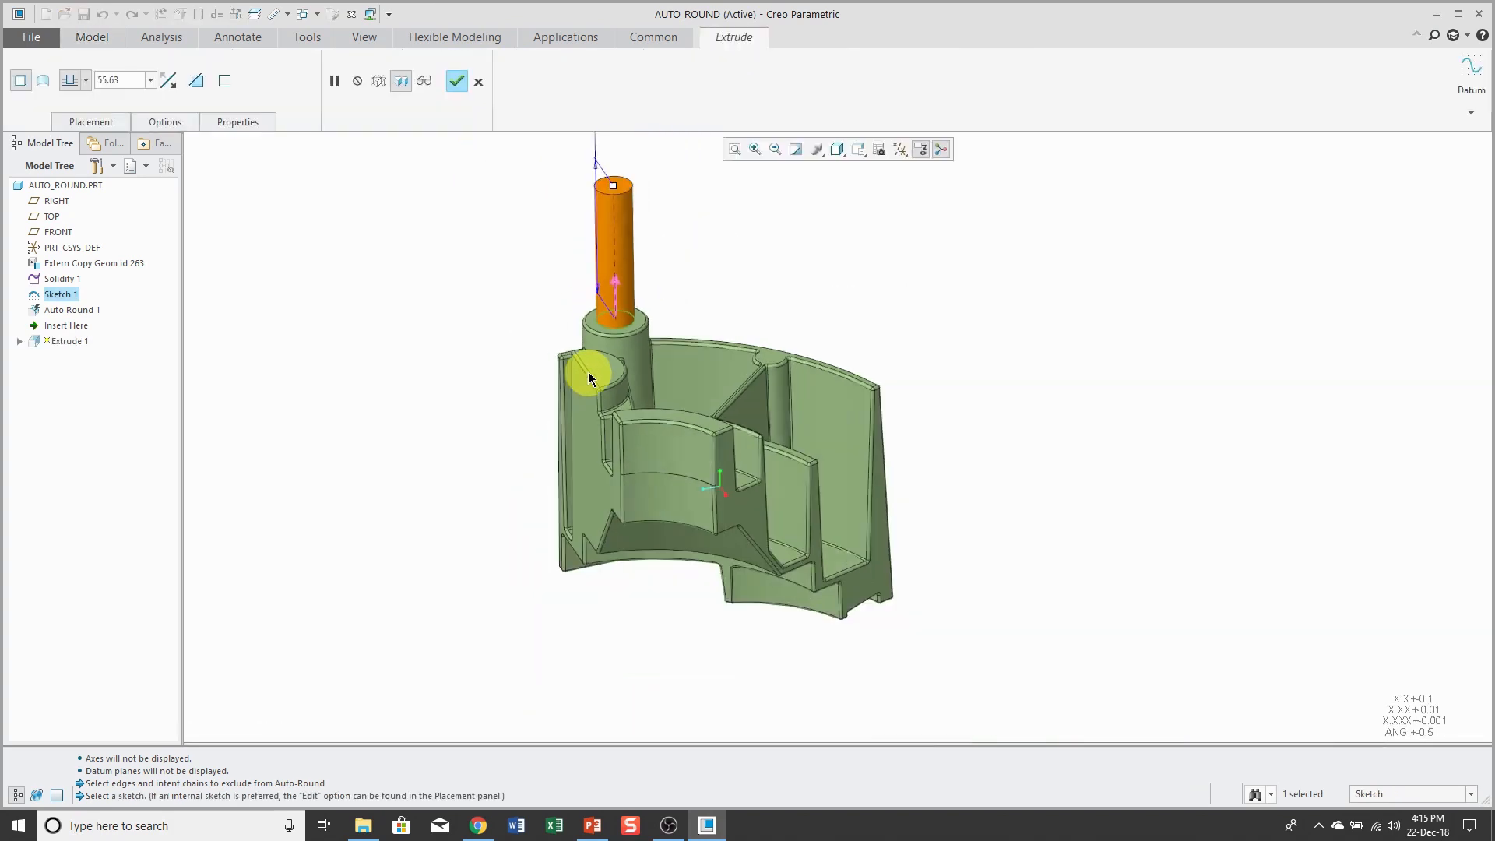
double_click(627, 146)
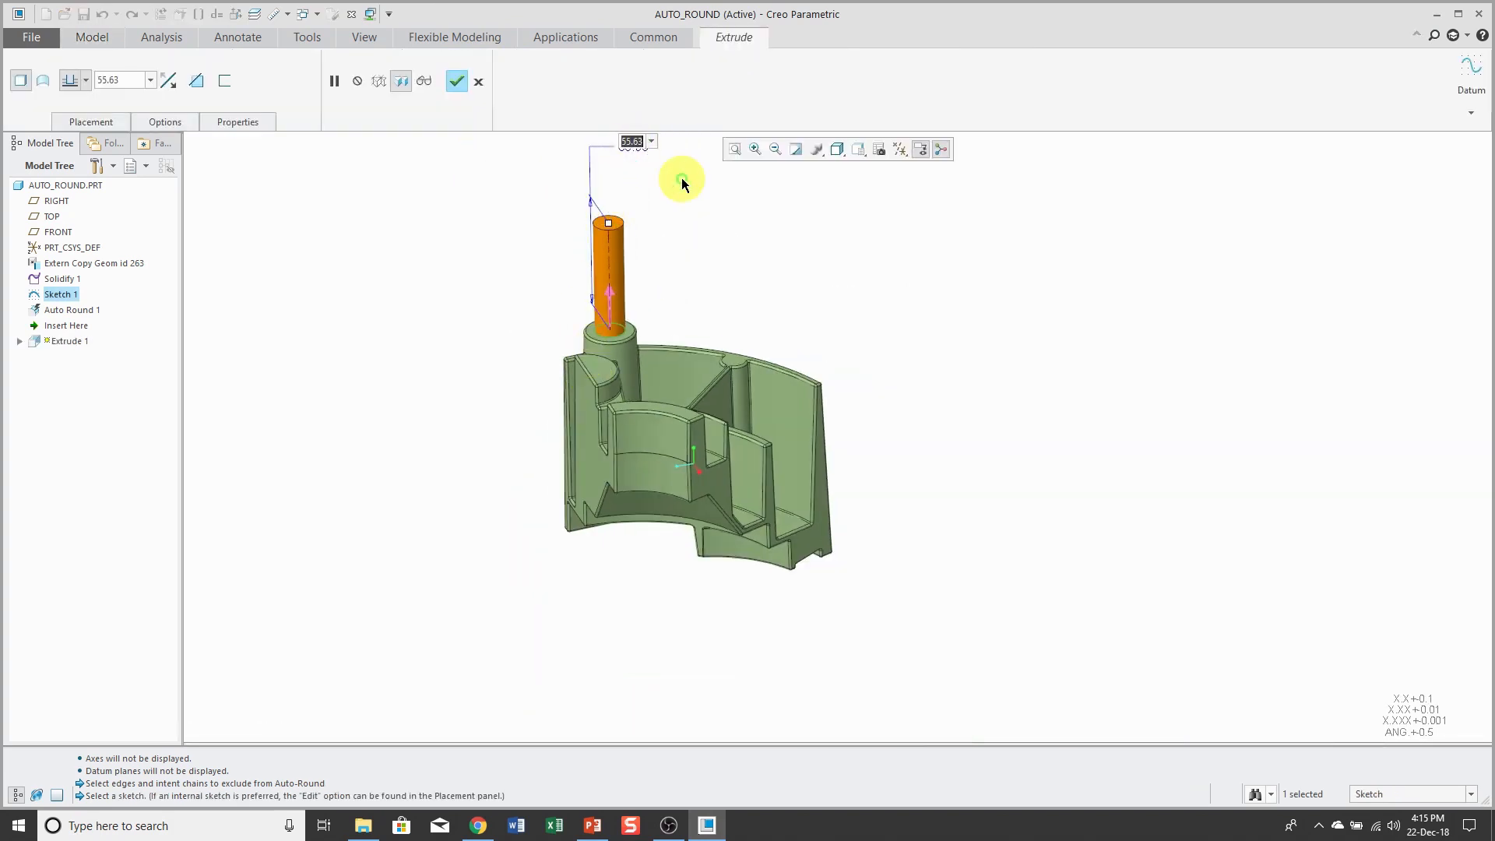
text(5)
key(Return)
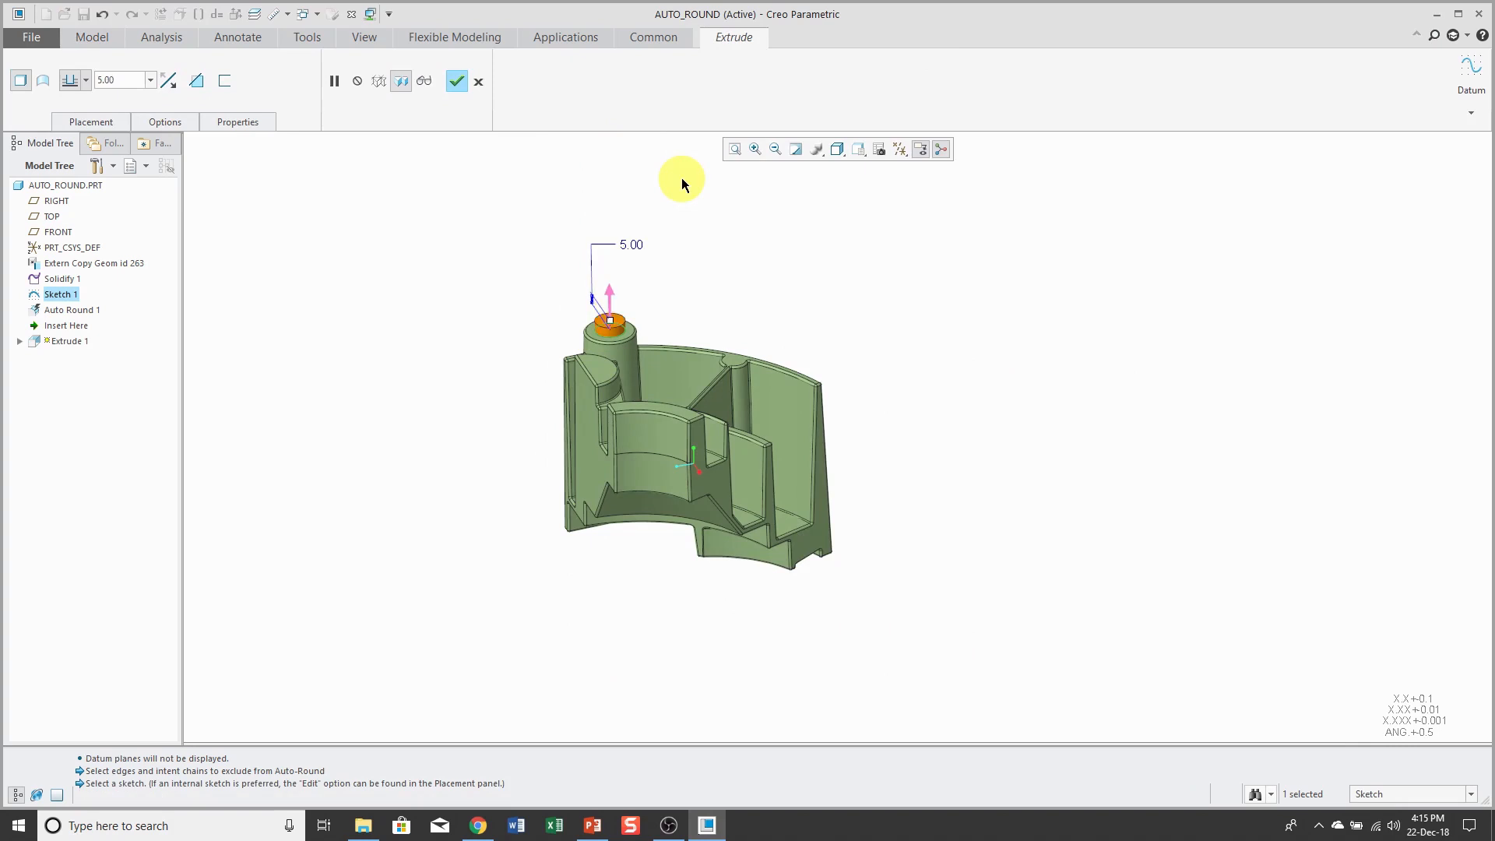
click(456, 81)
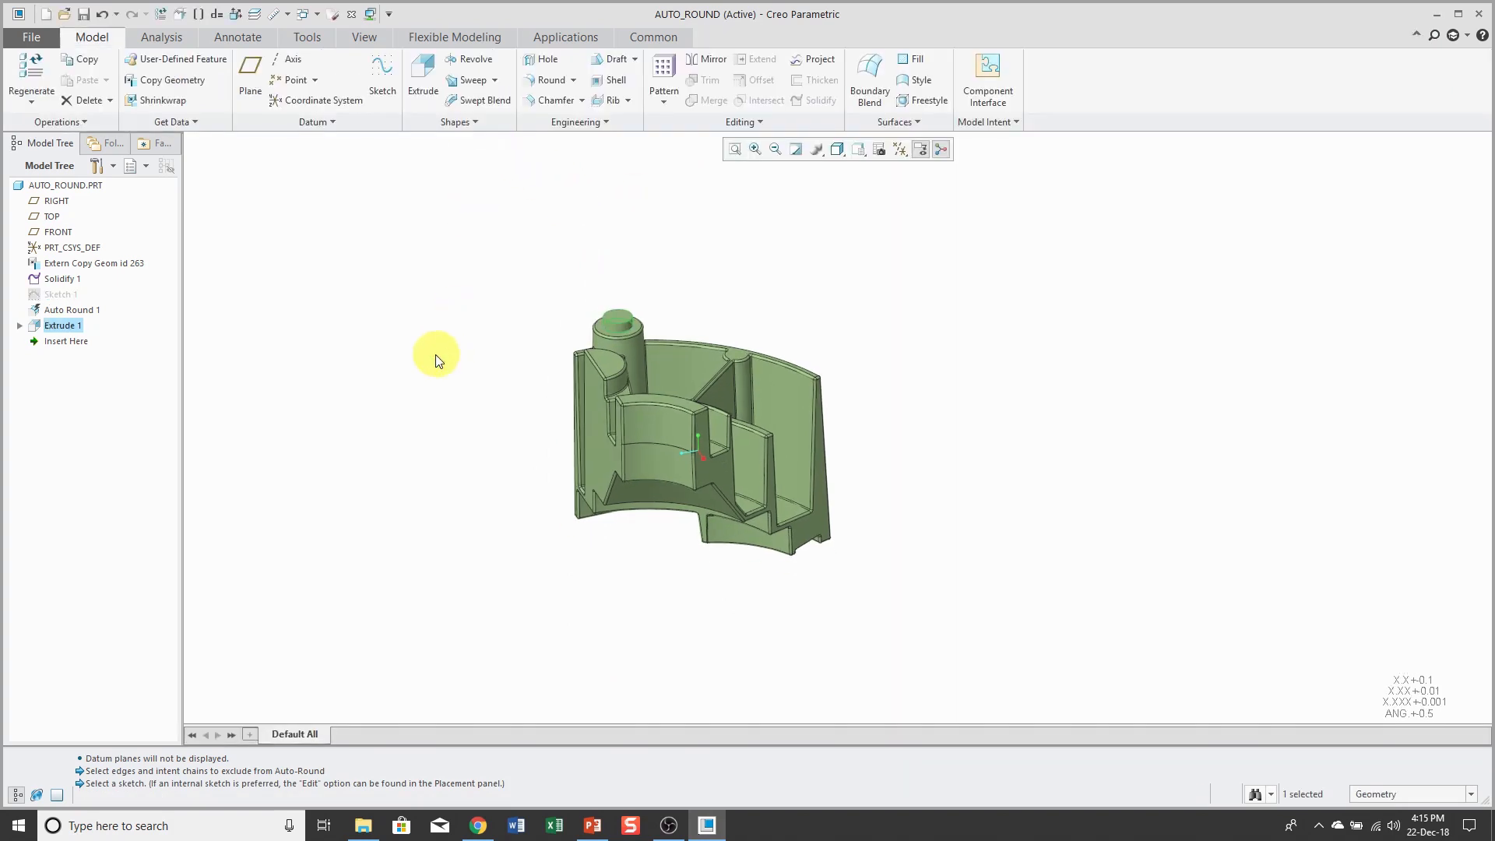
Reorder the boss extrusion ahead of Auto Round 1 so the rounds also apply to its edges.
click(475, 432)
scroll(611, 310, up, 6)
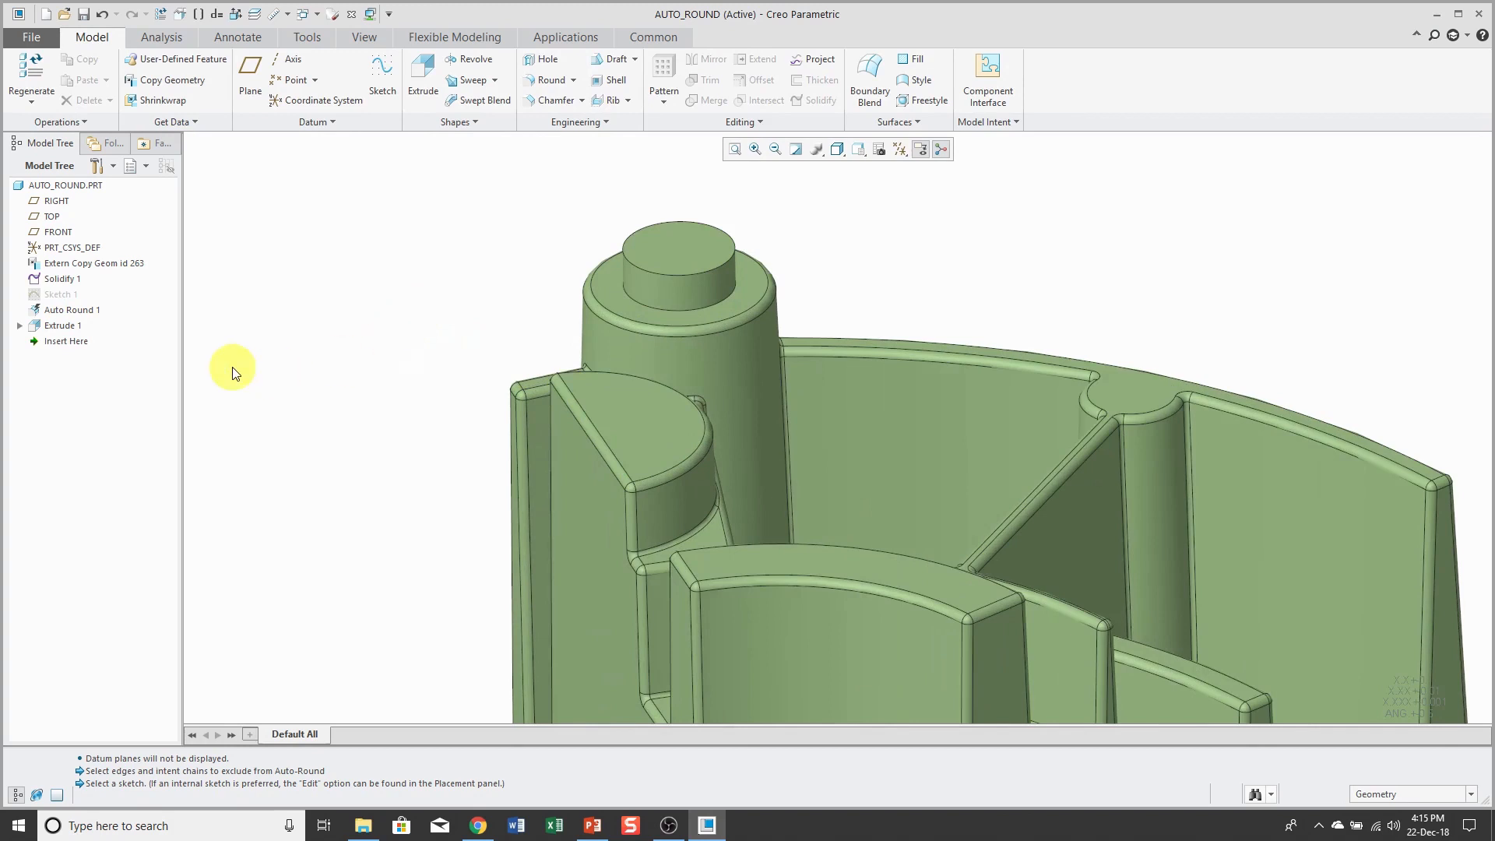
drag(60, 331, 67, 294)
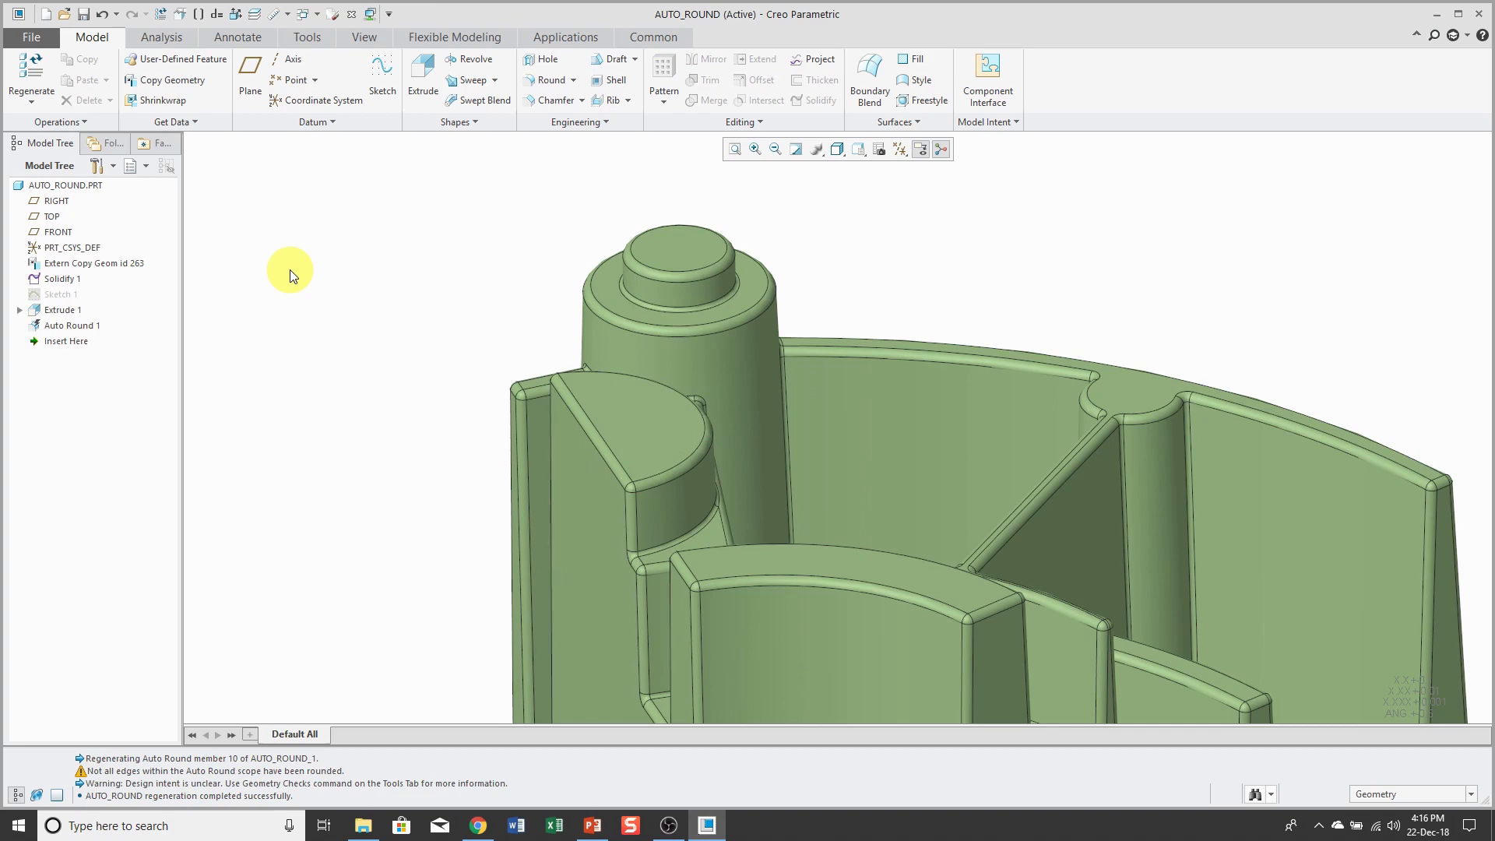
Convert Auto Round 1 to a group of individual rounds, with the round feature dimensions made dependent.
click(70, 326)
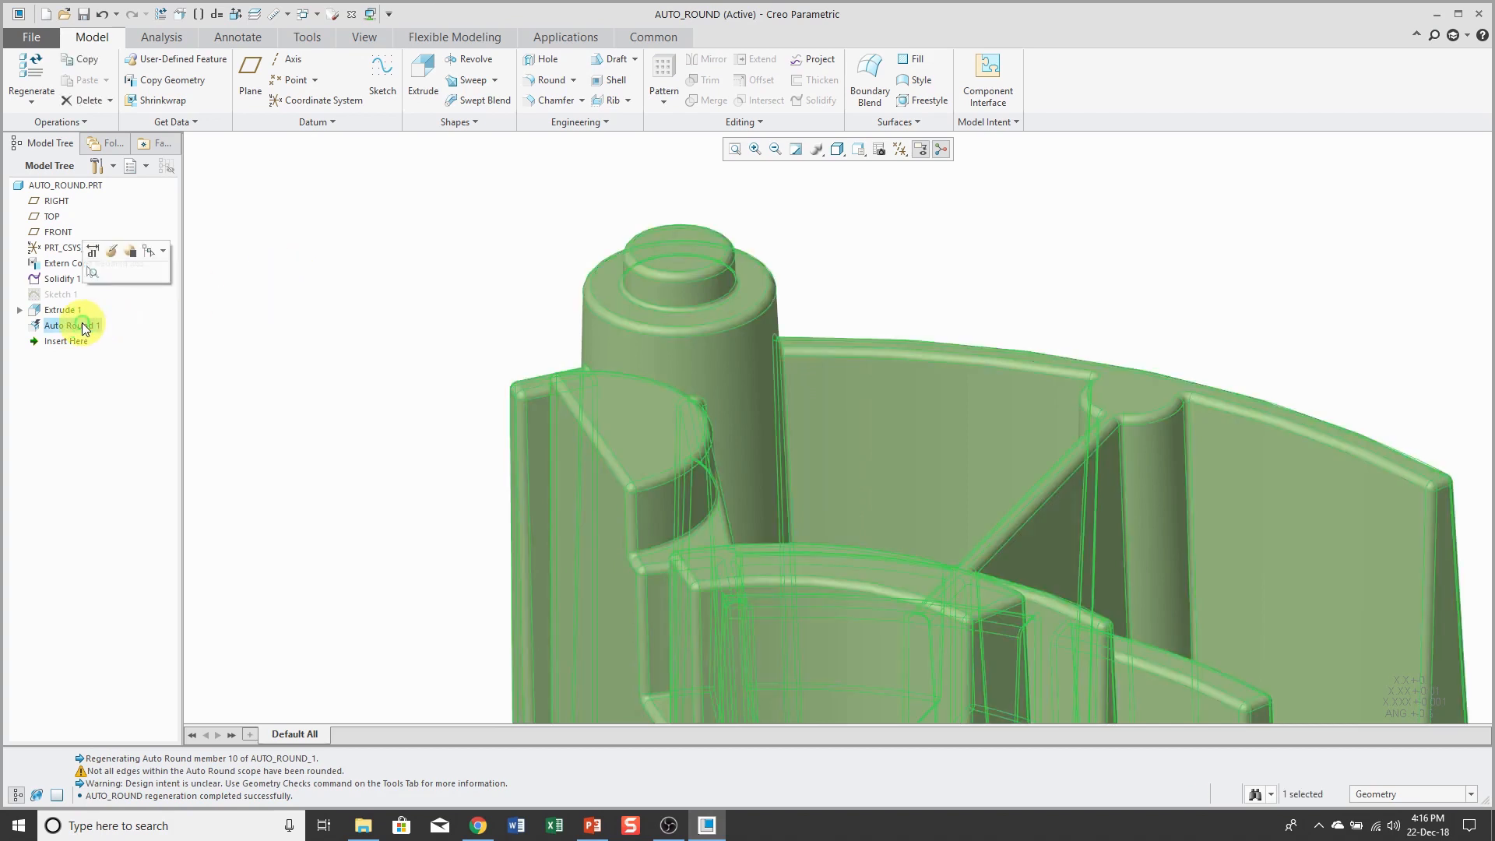
right_click(81, 324)
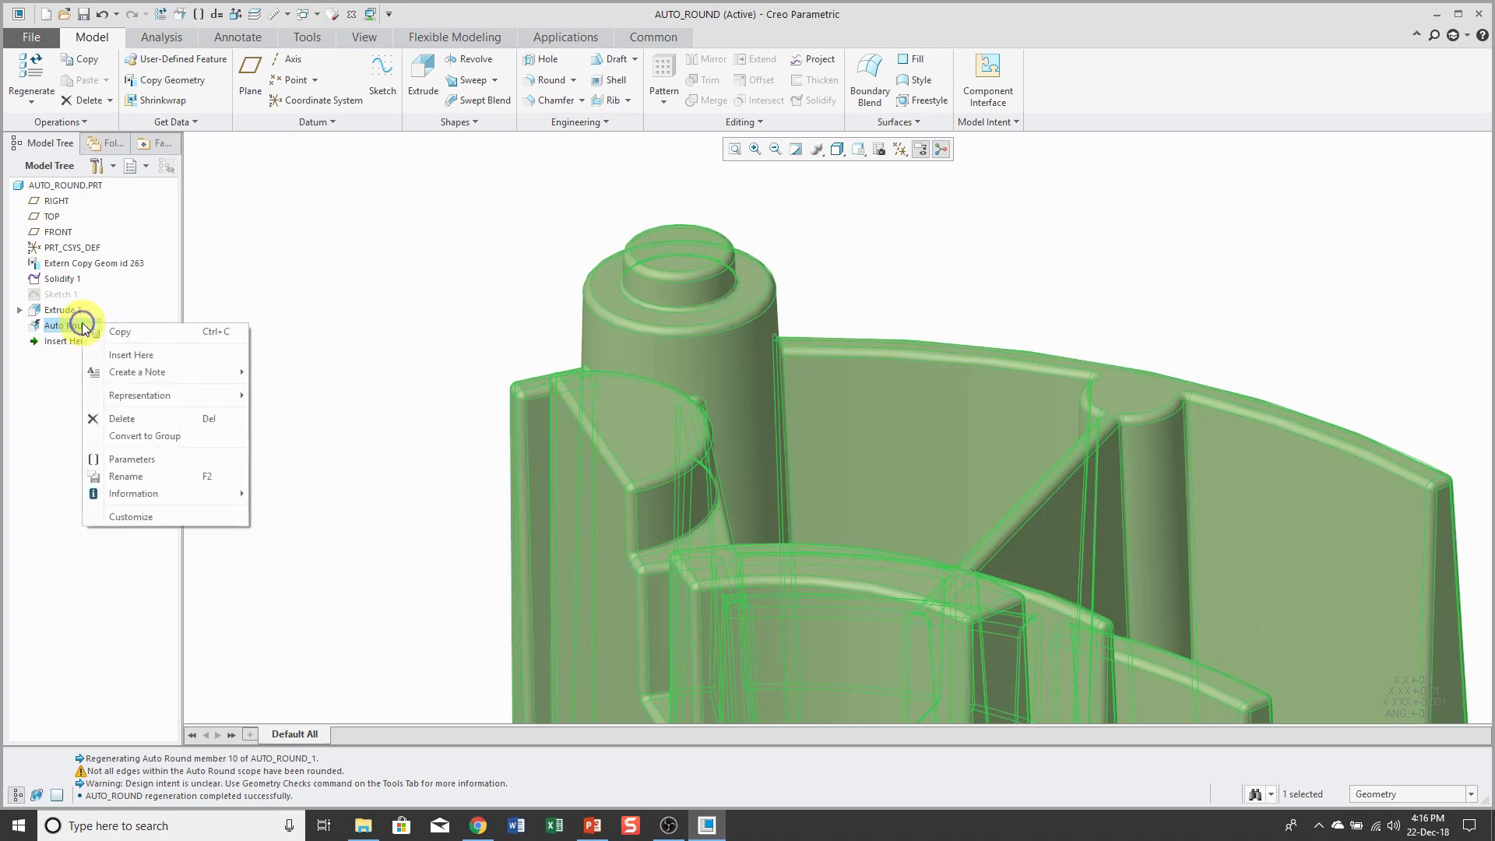
click(152, 436)
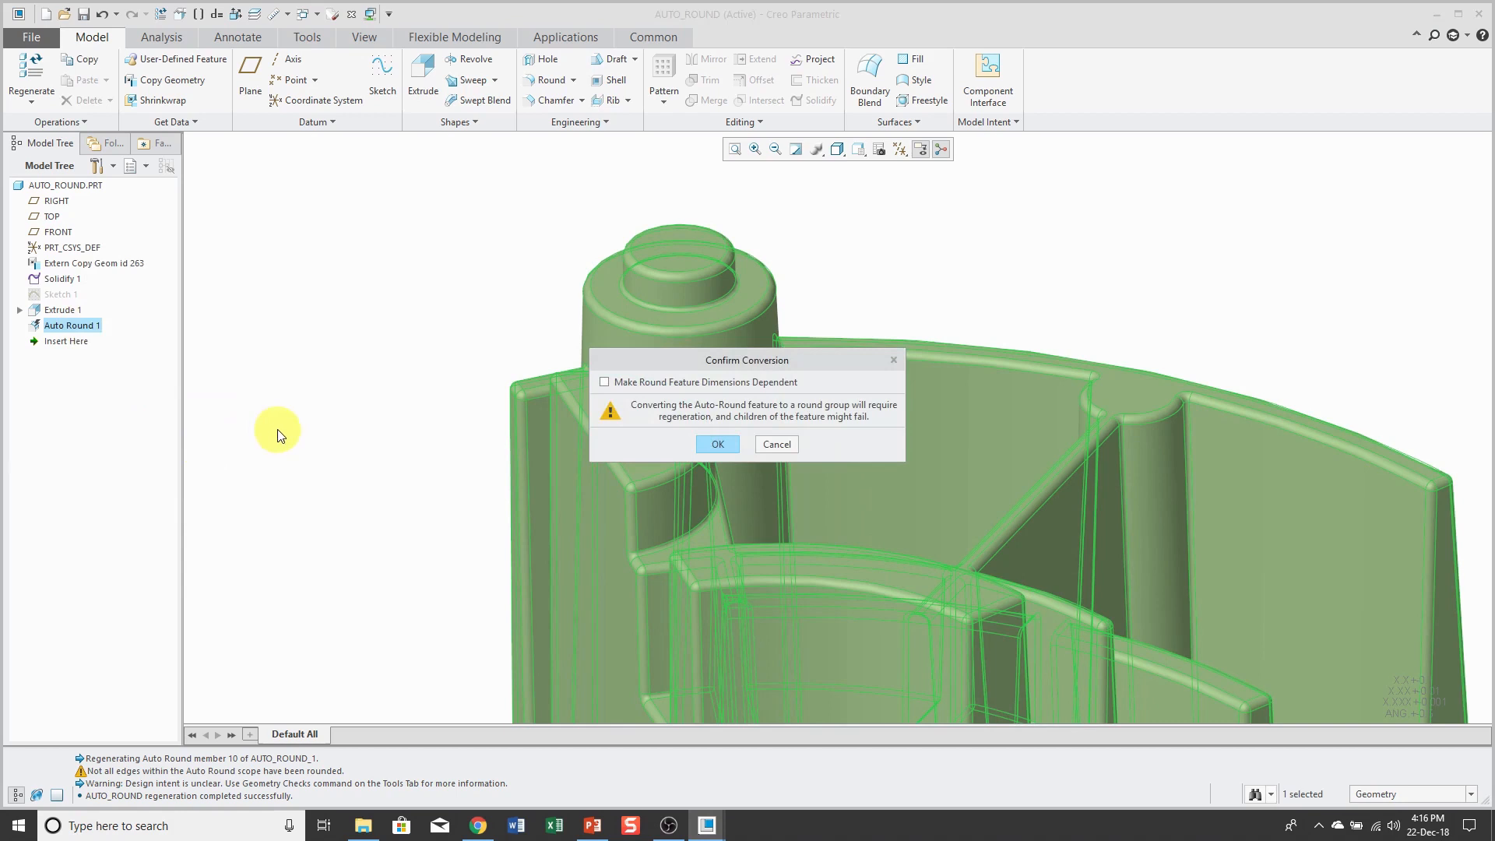
click(607, 381)
click(718, 443)
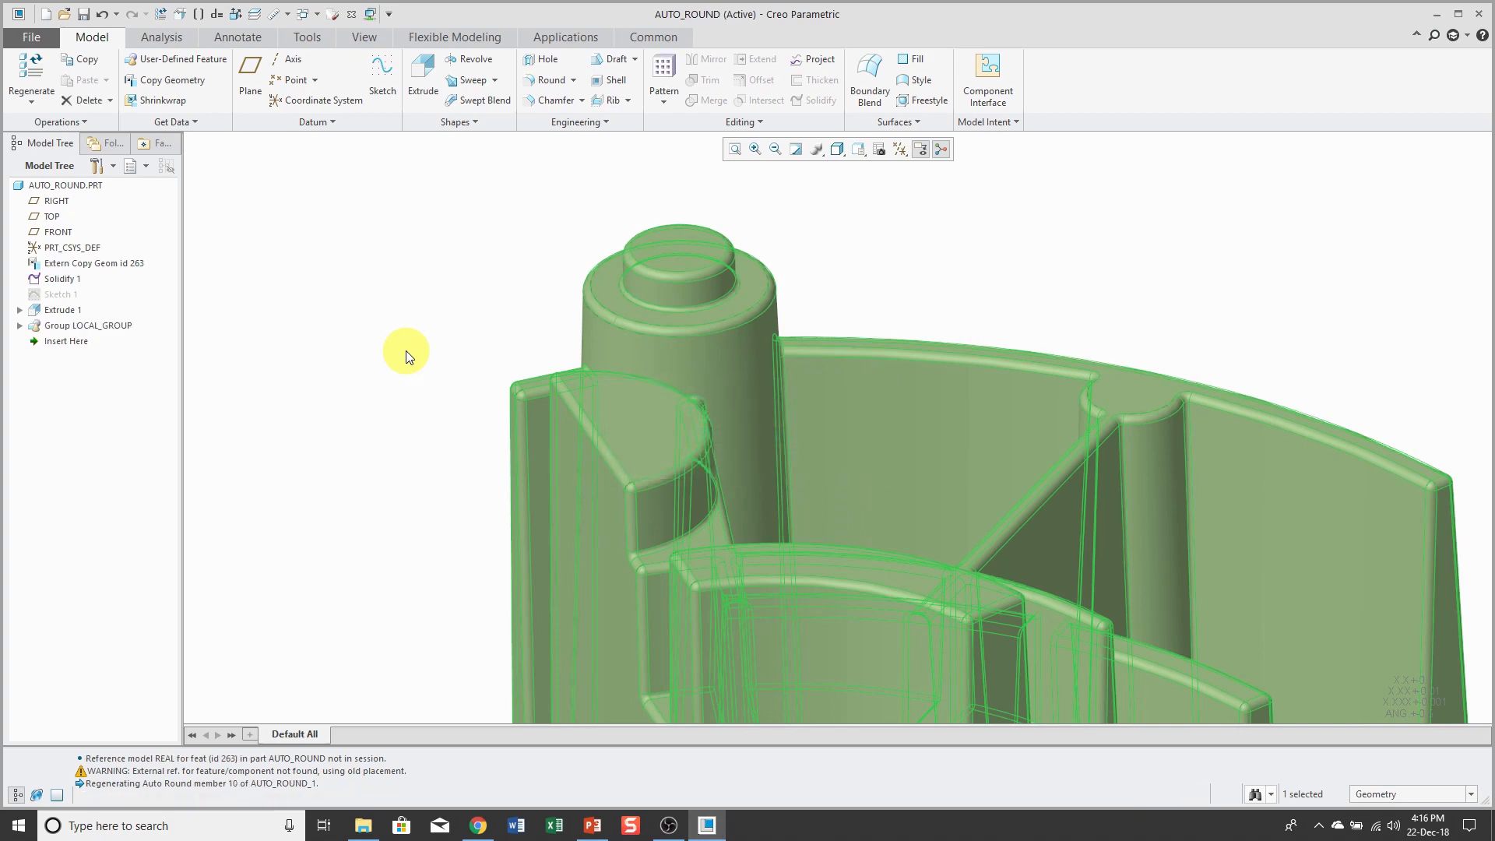
click(404, 357)
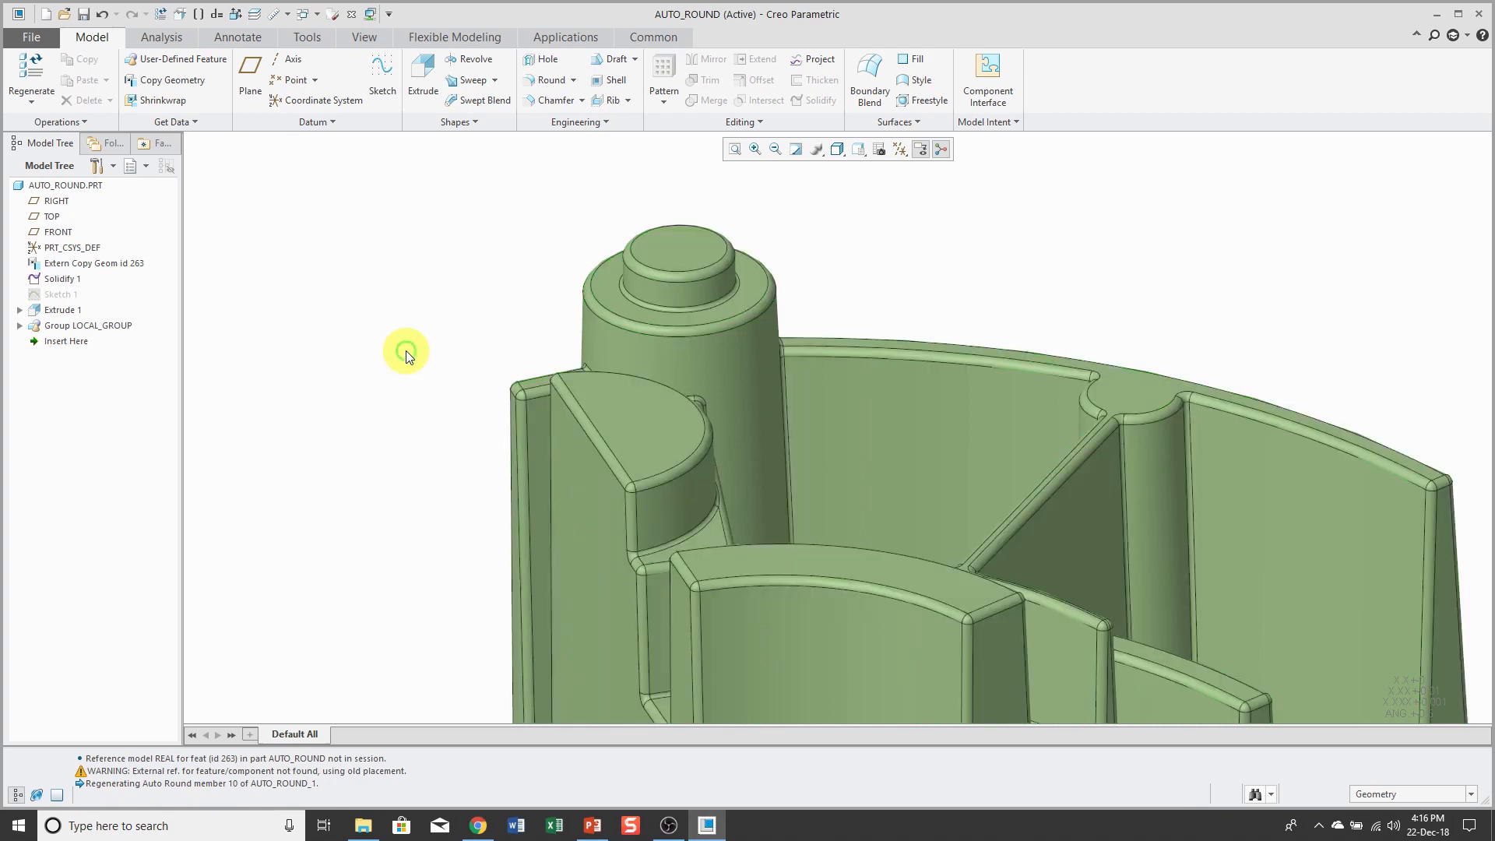
Expand the converted round group and examine which edges its individual round features cover.
click(20, 326)
scroll(396, 254, down, 4)
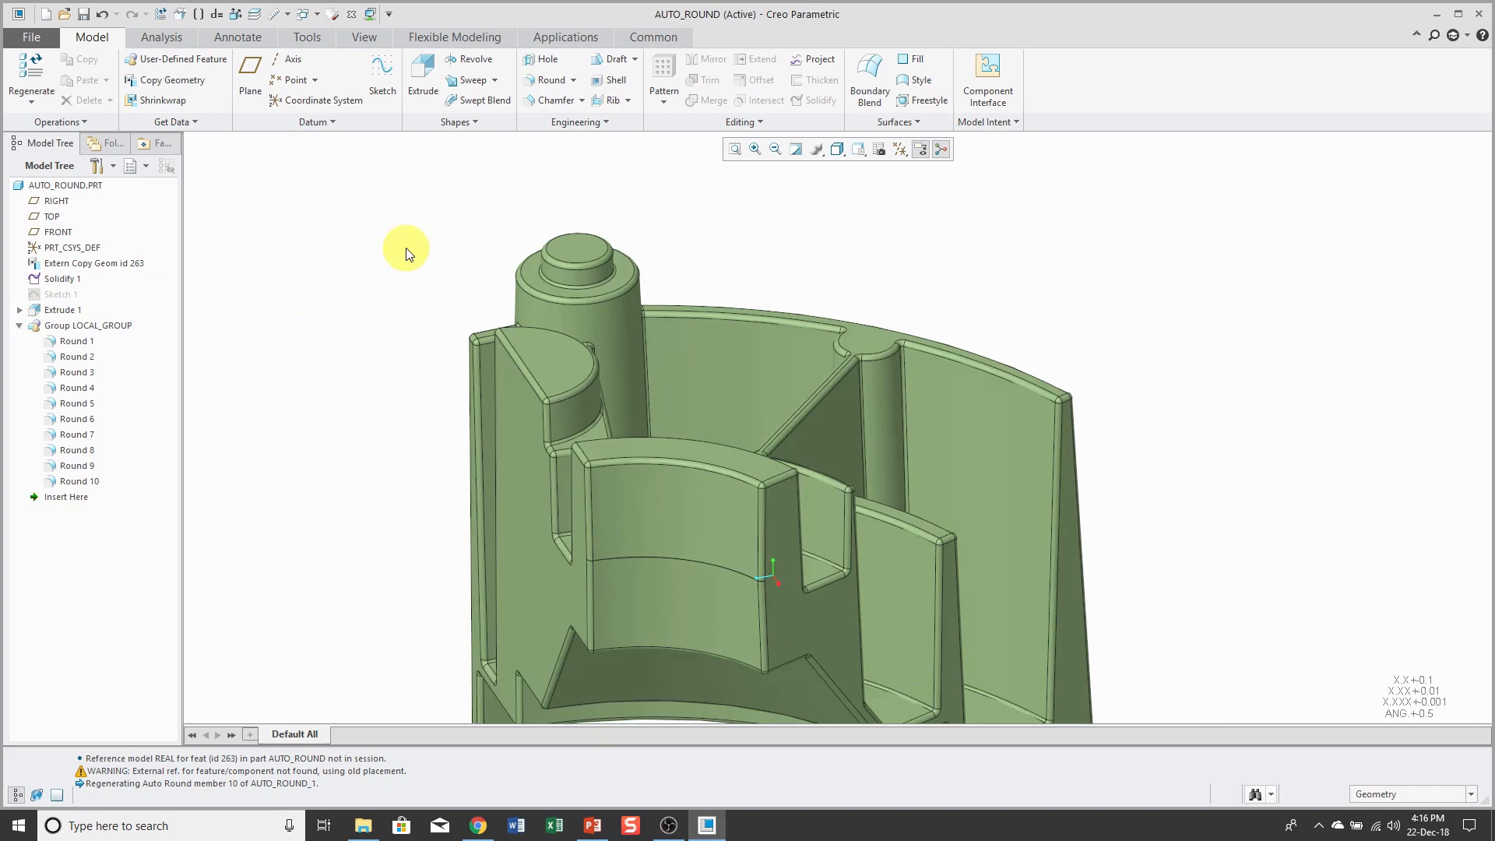
click(77, 343)
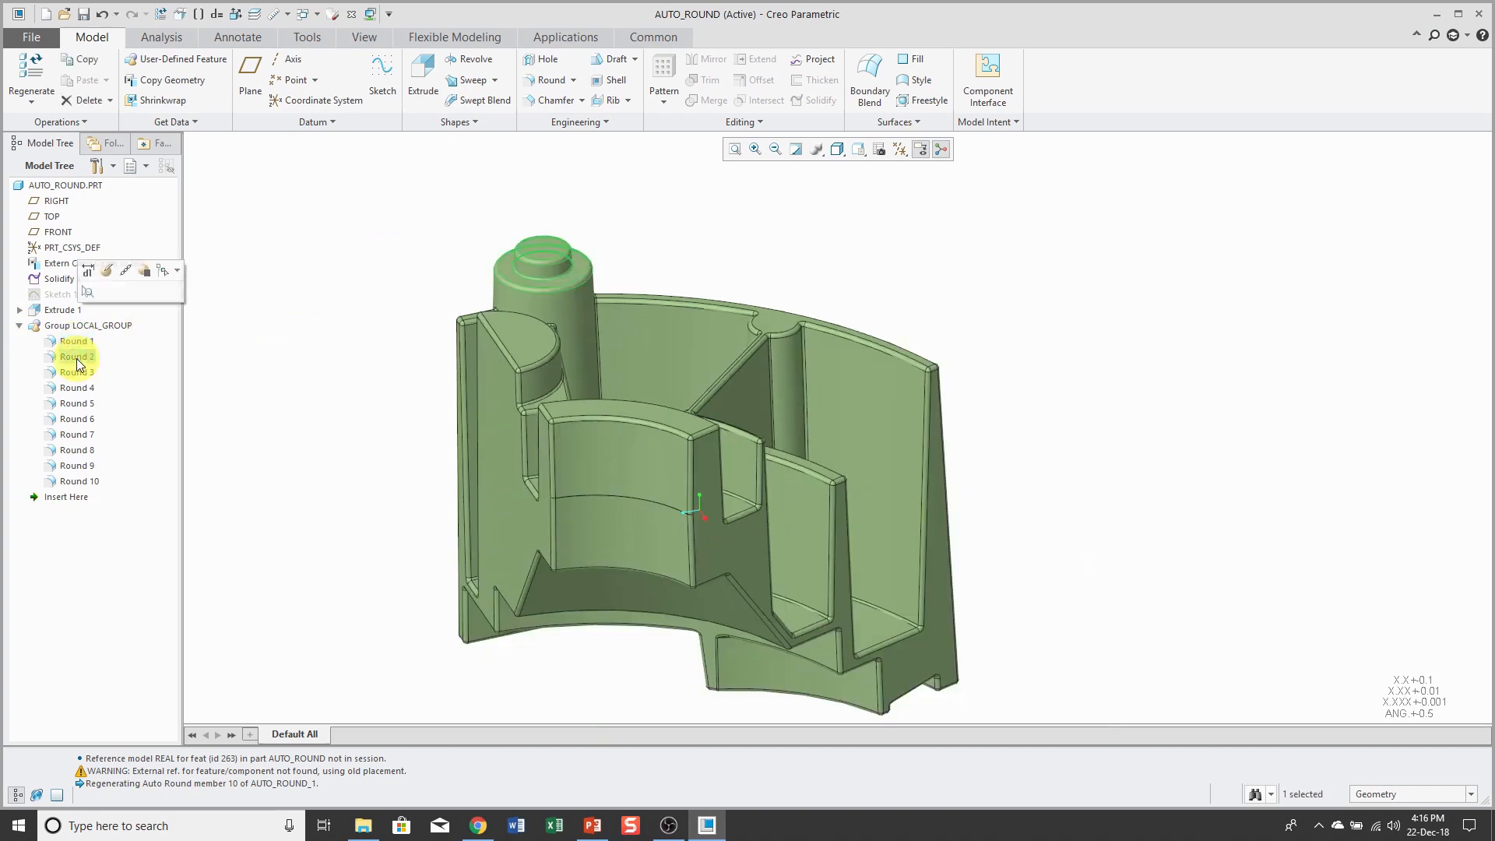
click(77, 357)
click(84, 388)
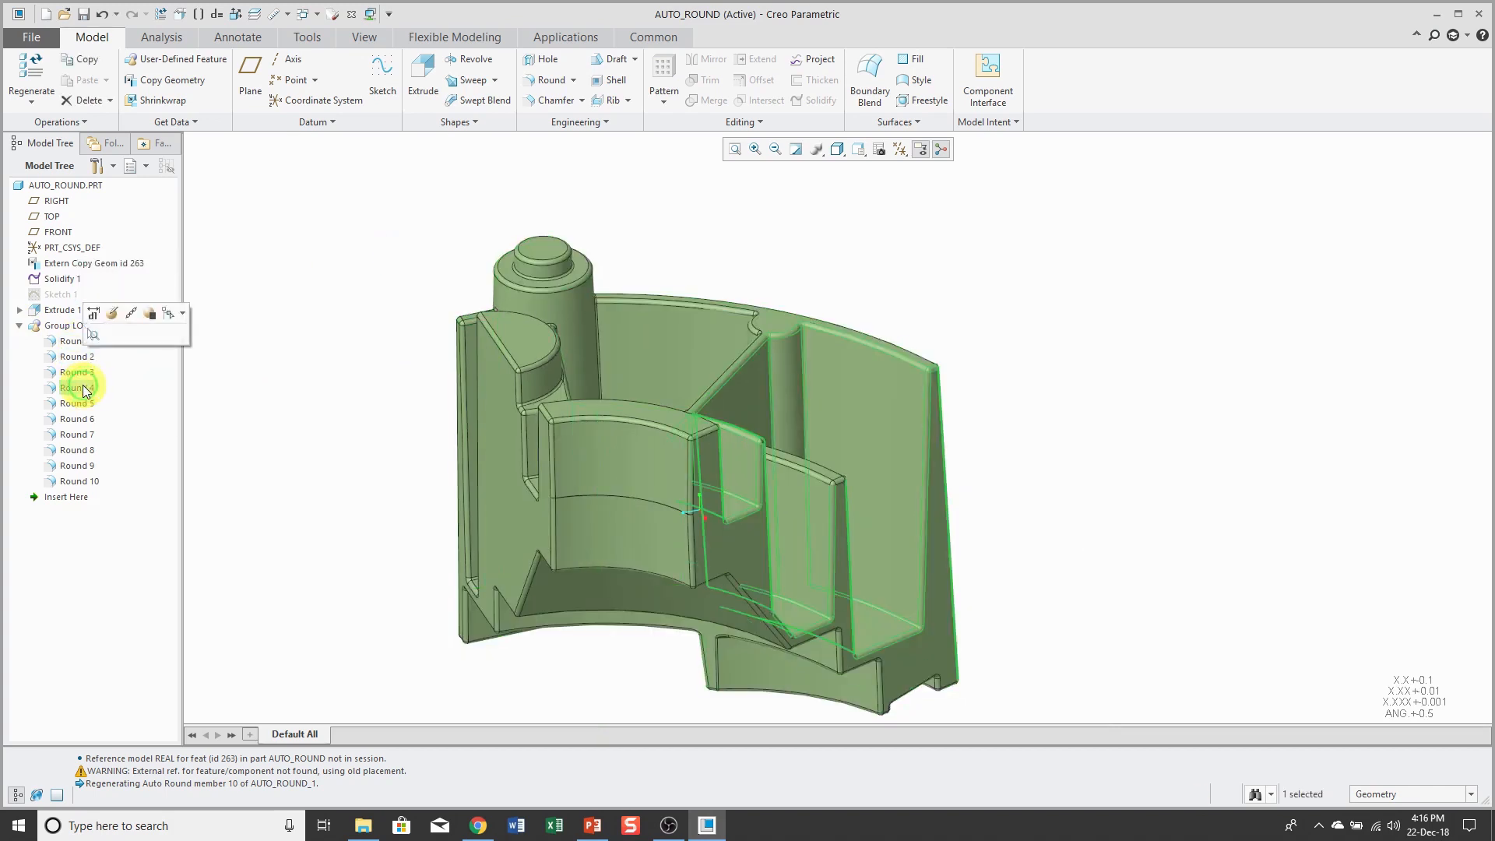
click(83, 407)
click(85, 421)
click(80, 449)
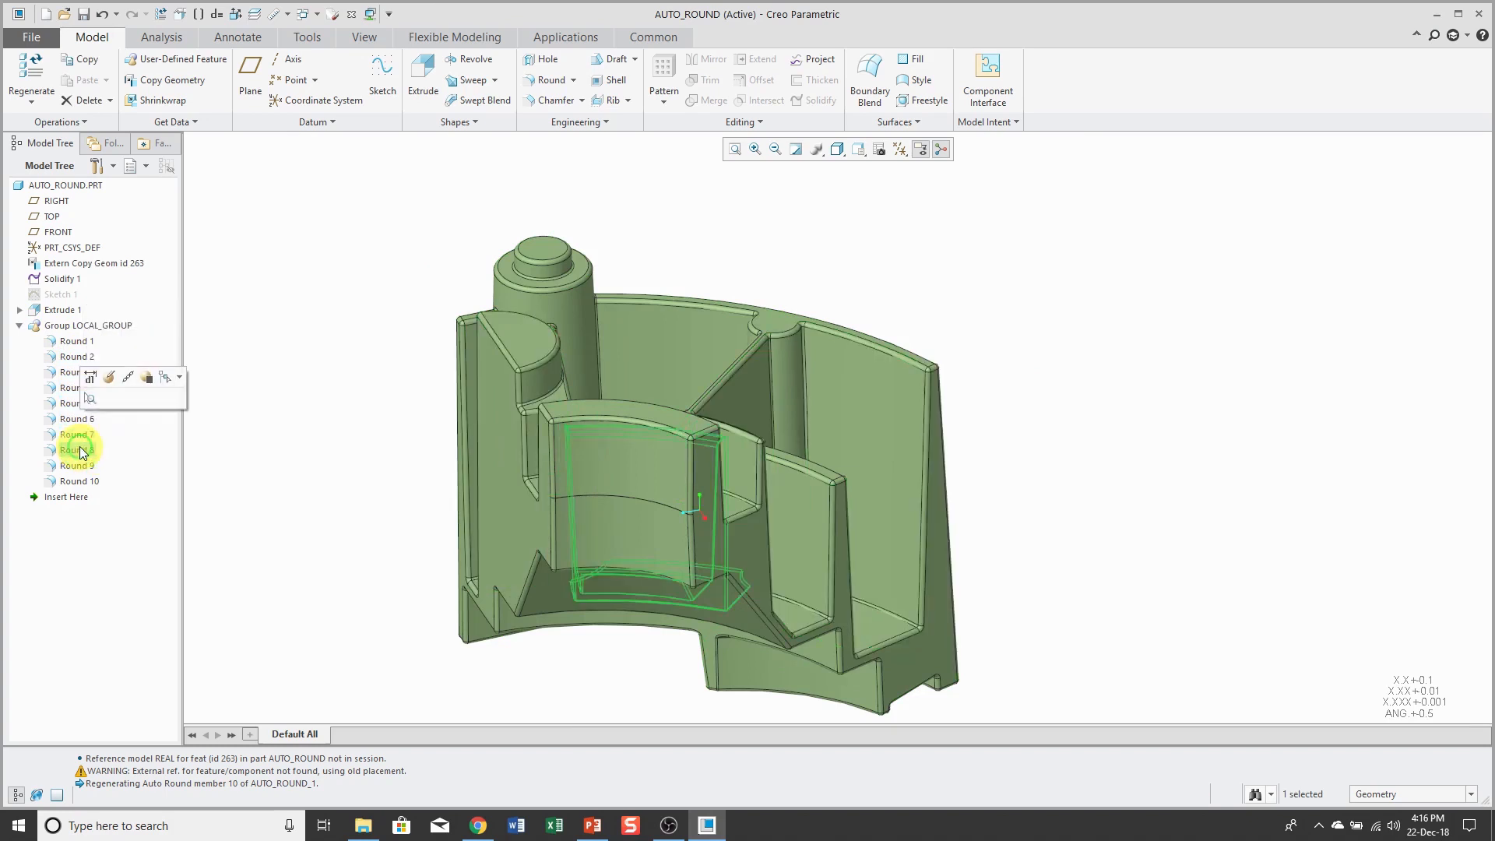
Ungroup LOCAL_GROUP so its rounds become separate features in the part.
click(274, 357)
click(110, 328)
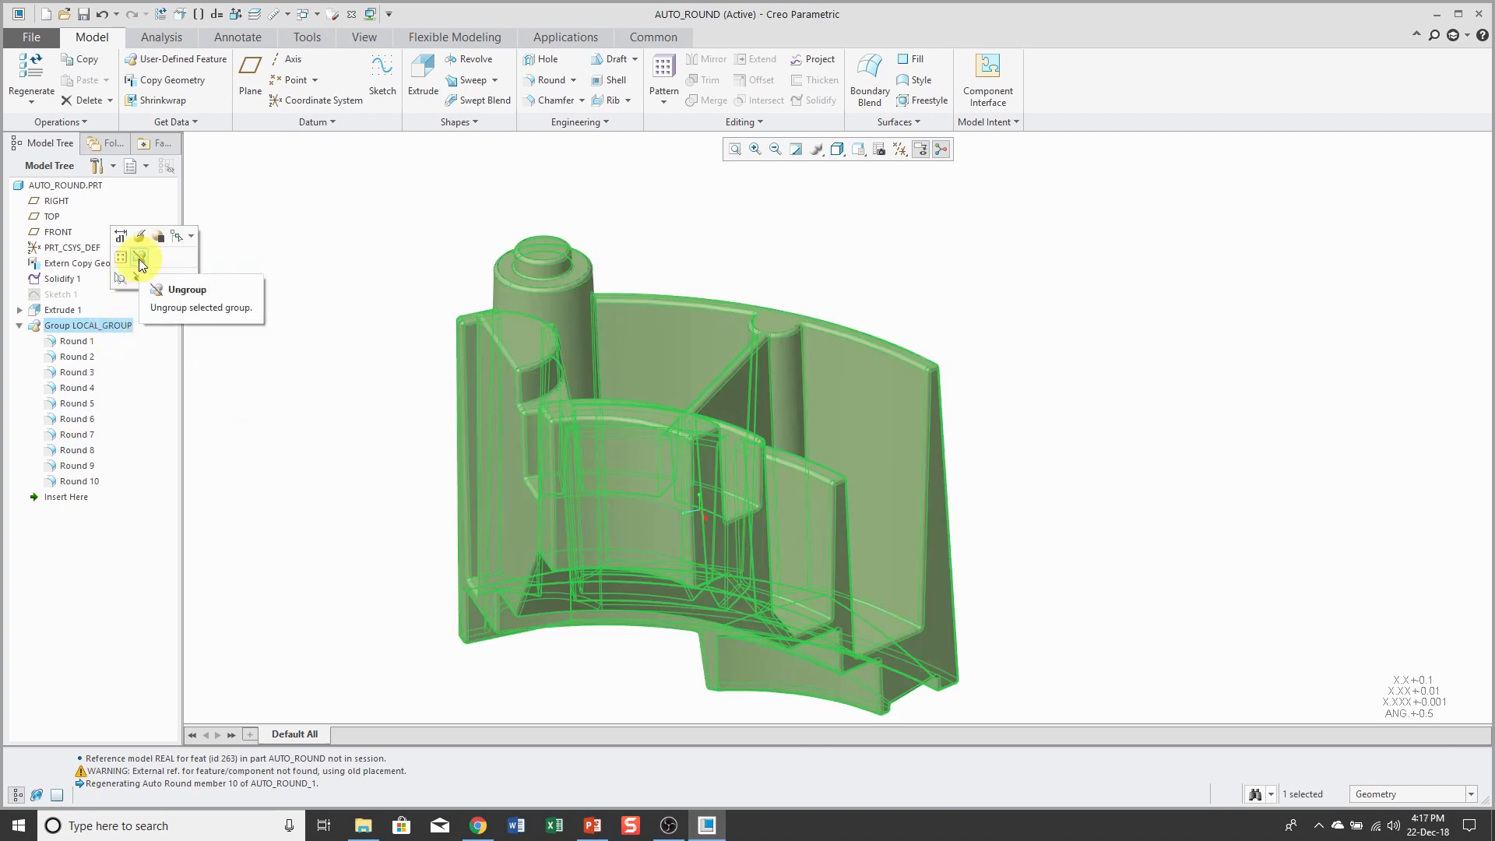
click(138, 259)
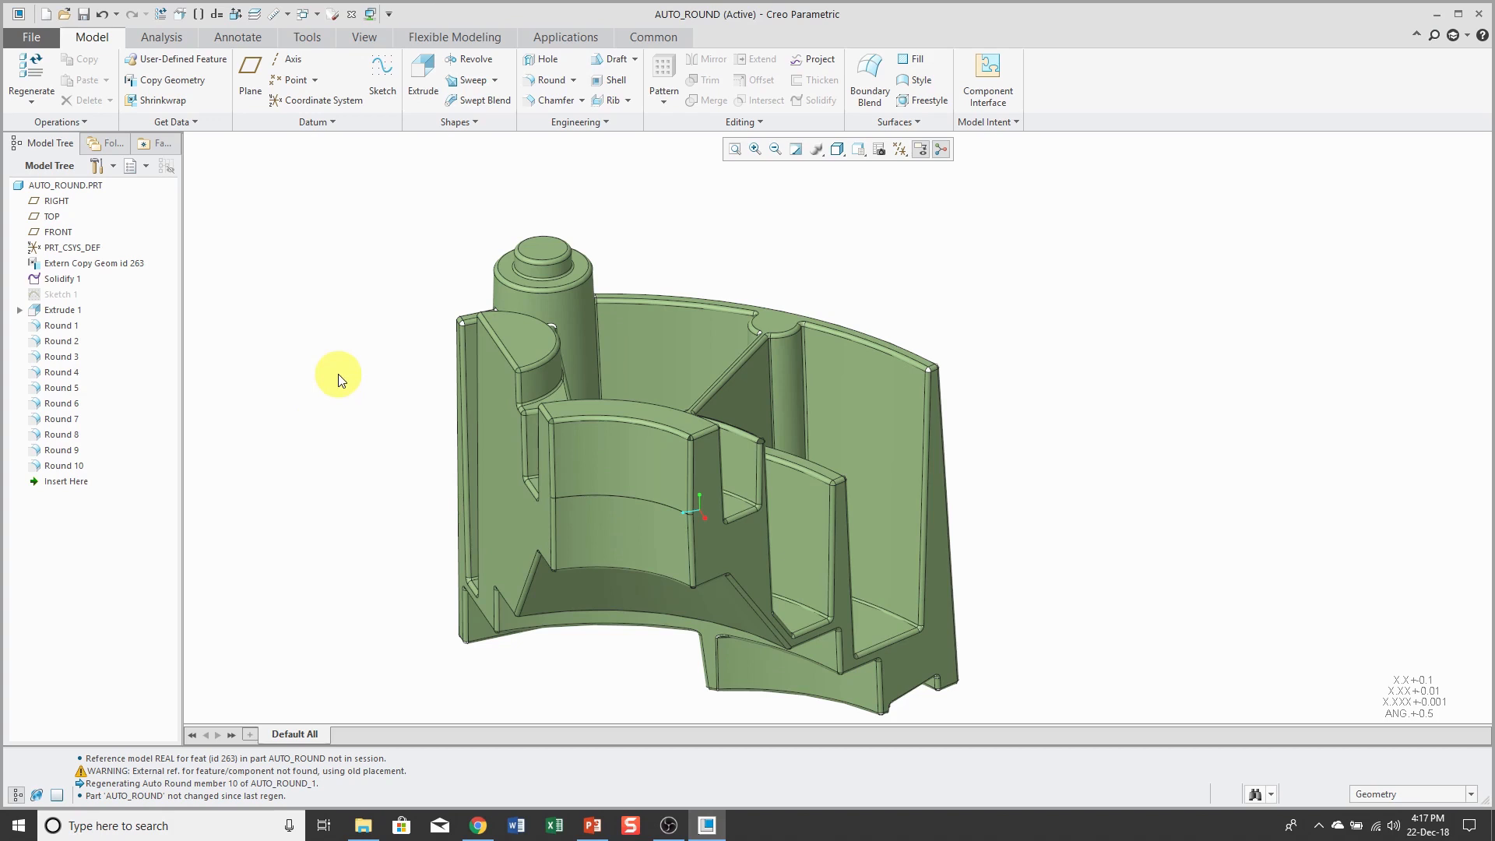
Delete all ten individual round features, Round 1 through Round 10, from the part.
click(61, 325)
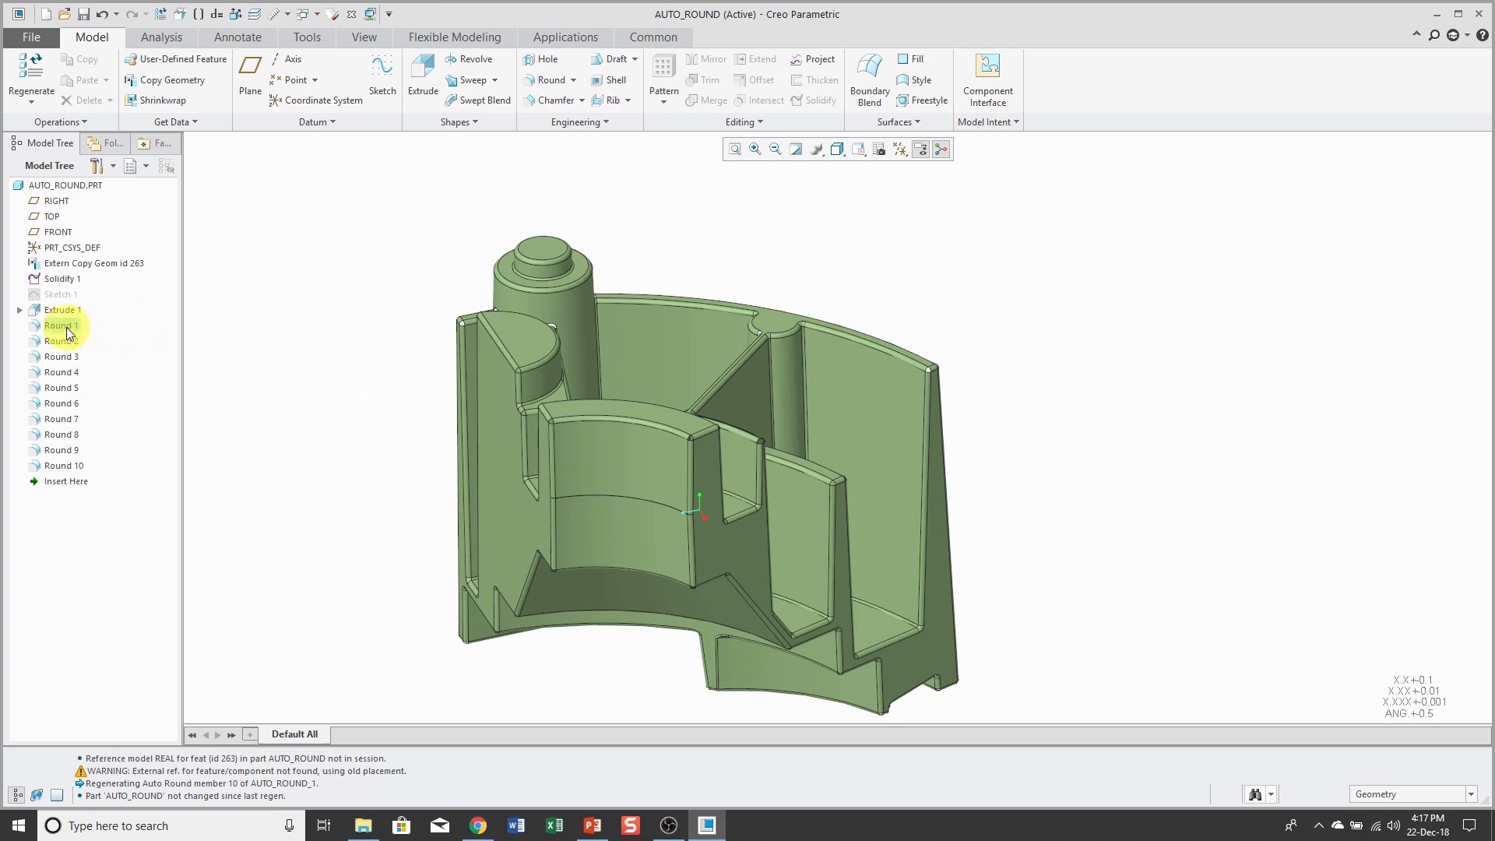
shift+click(67, 465)
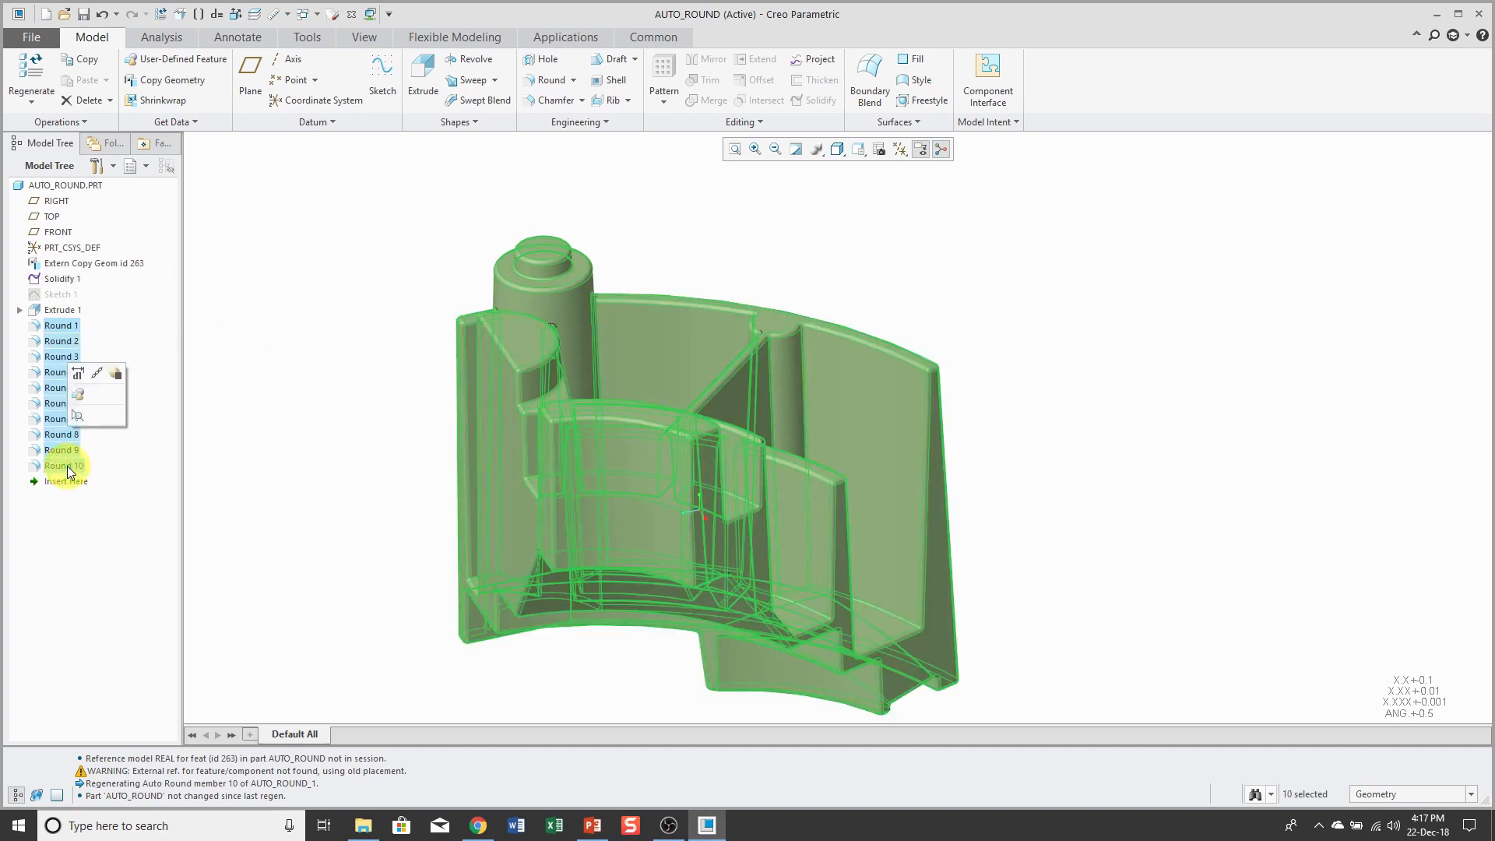
right_click(66, 465)
click(123, 521)
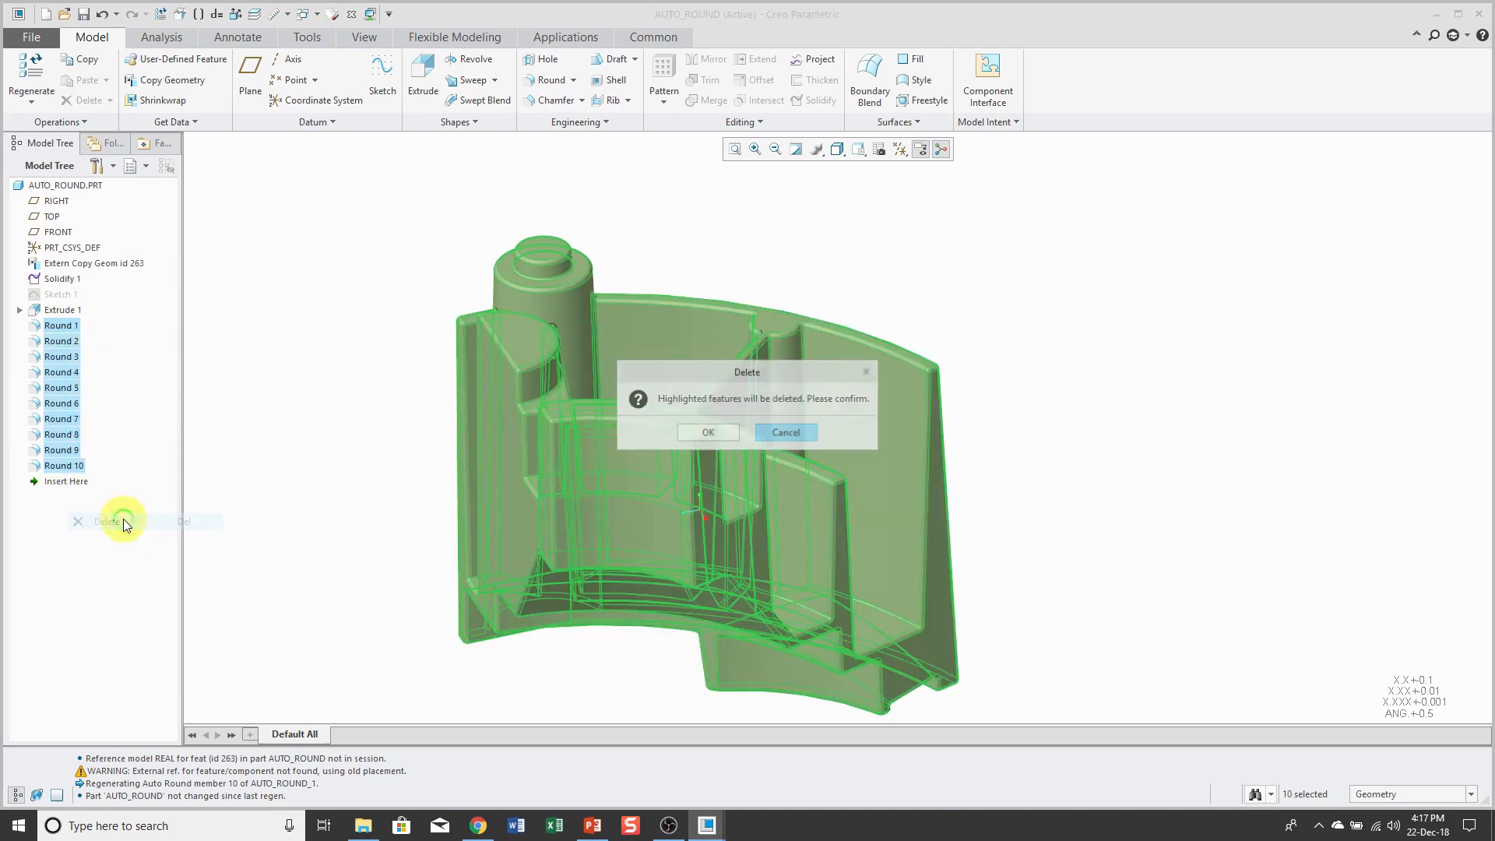
click(712, 431)
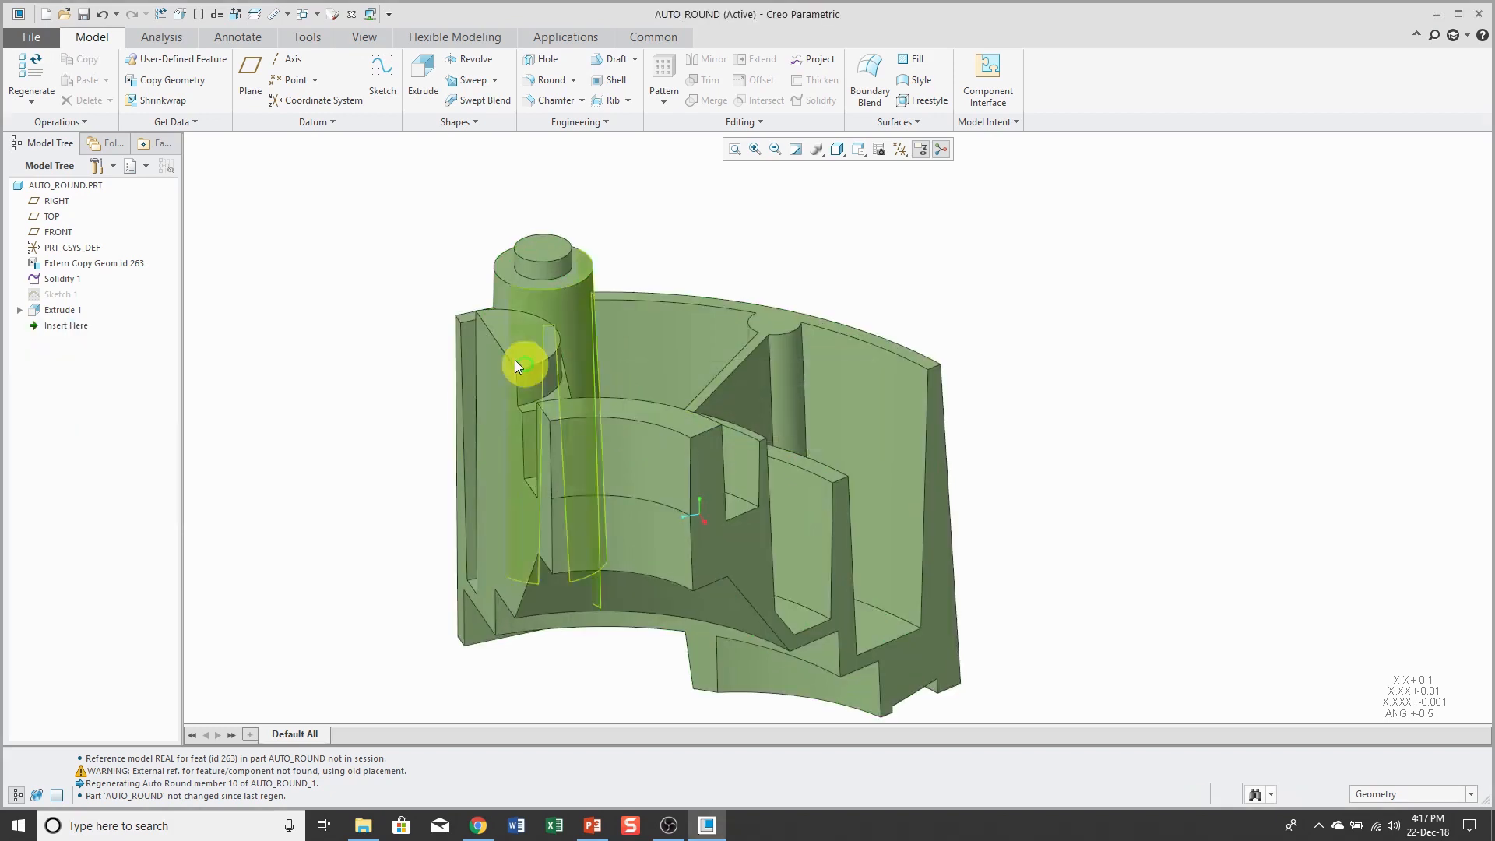
Set up an Auto Round on the solid geometry for concave edges only, excluding the edge where the small top boss meets the cylinder.
click(576, 80)
click(571, 114)
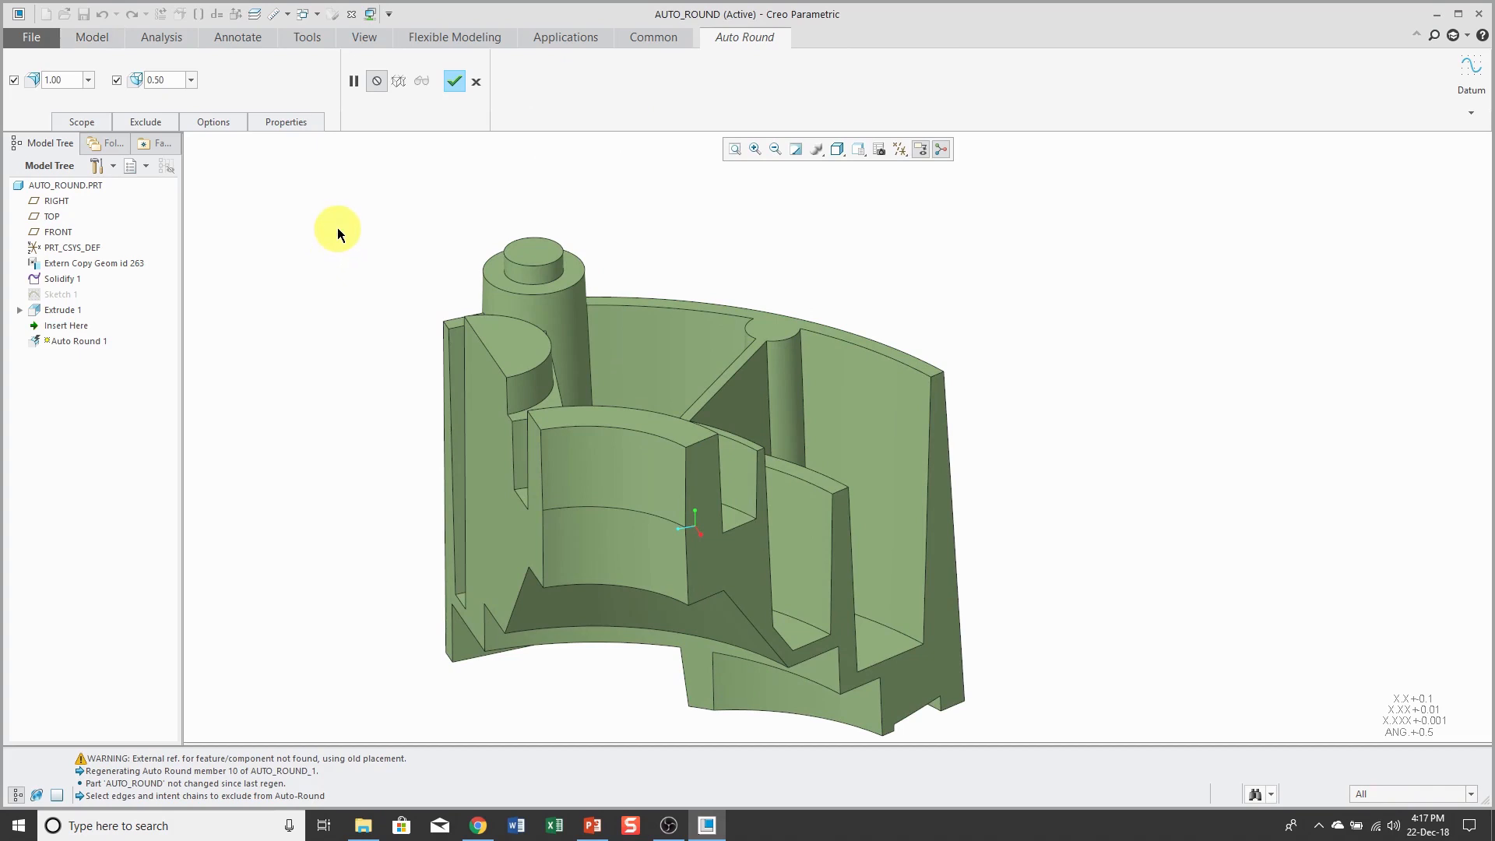
click(91, 121)
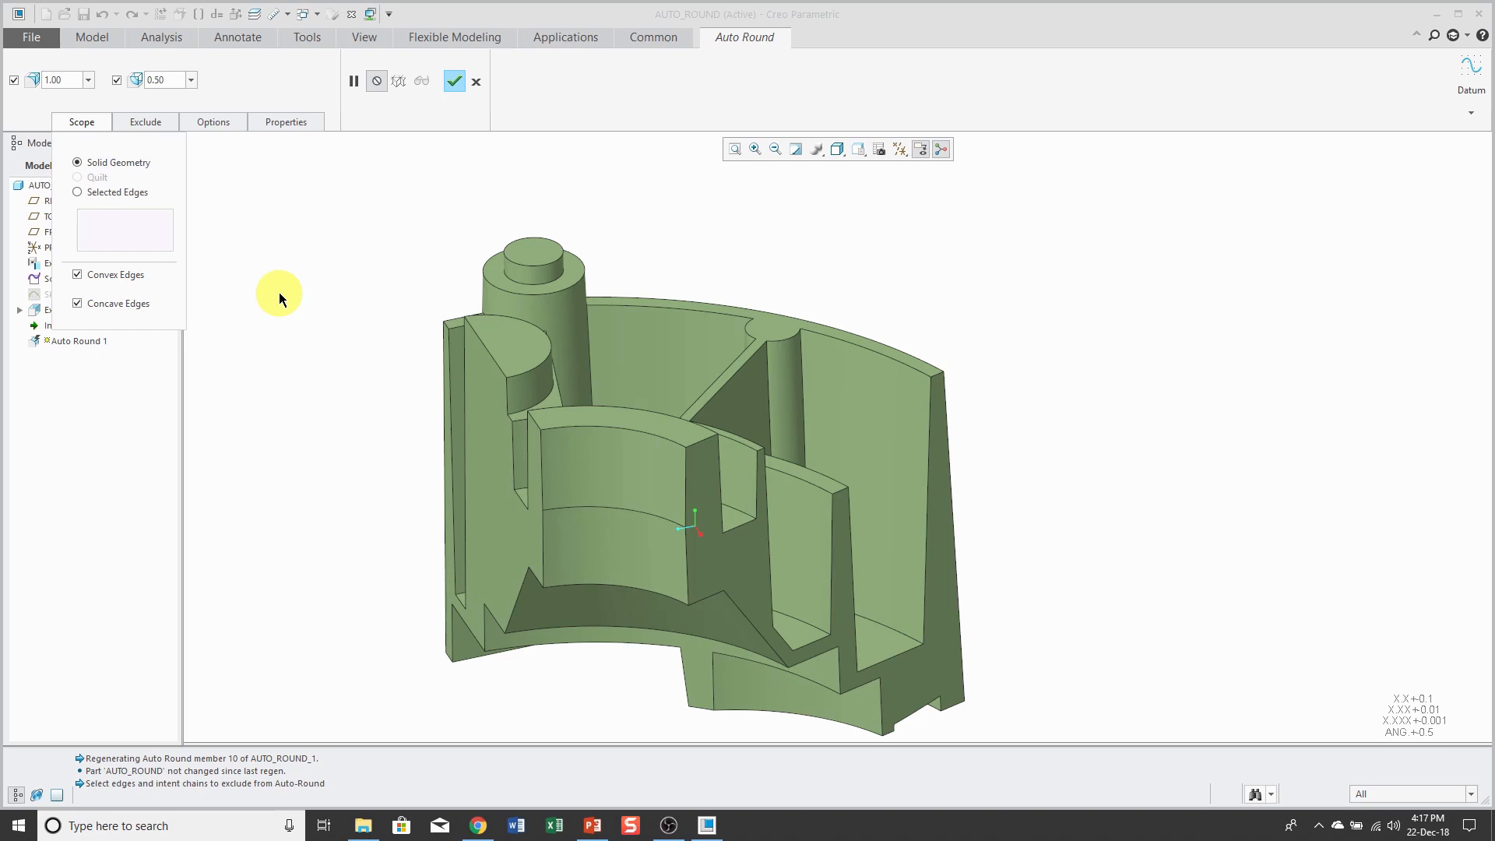
click(90, 274)
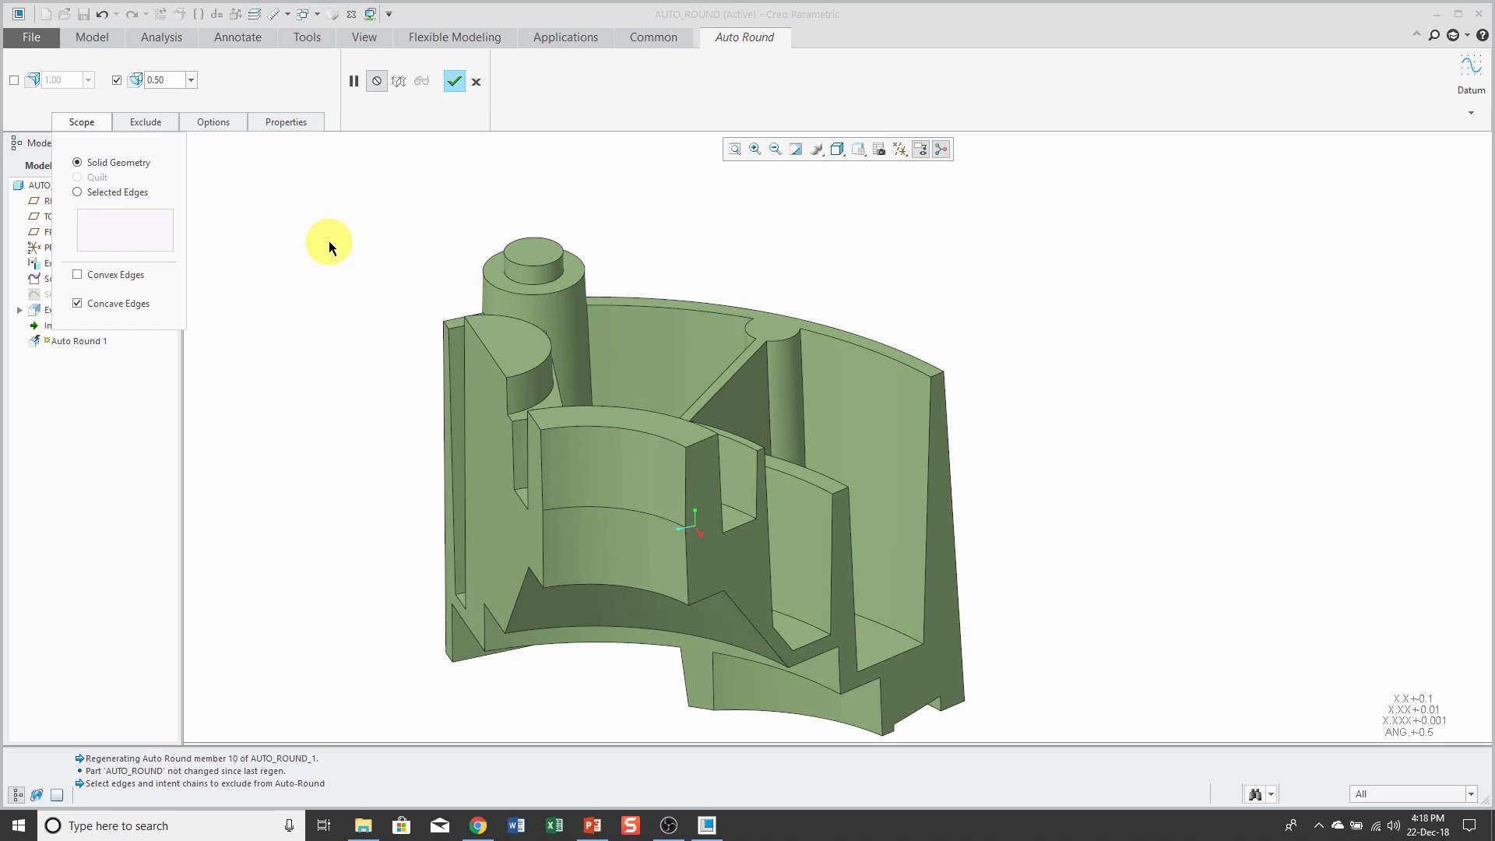
click(158, 120)
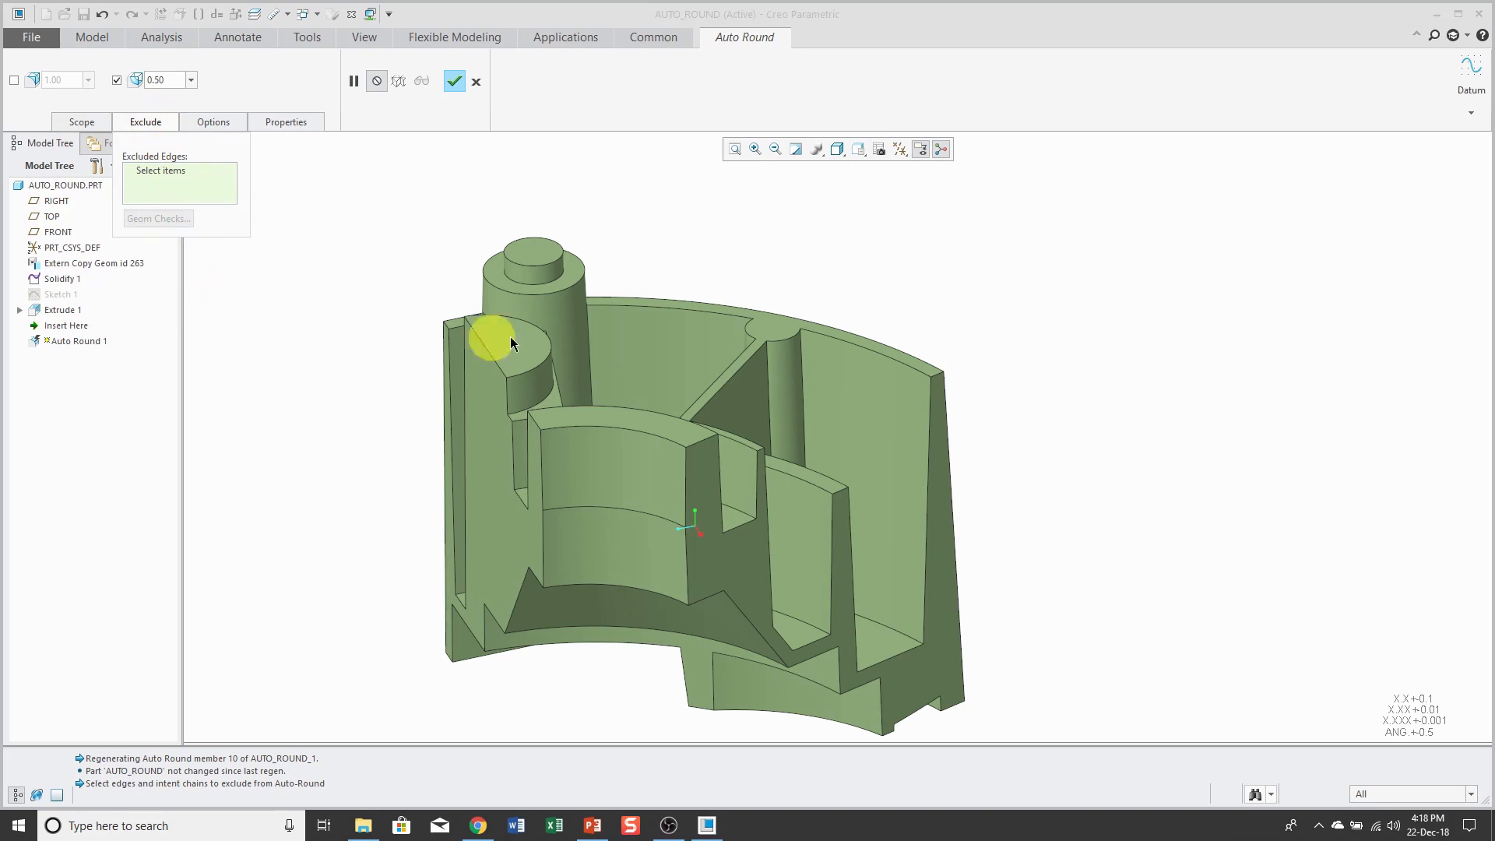
click(538, 285)
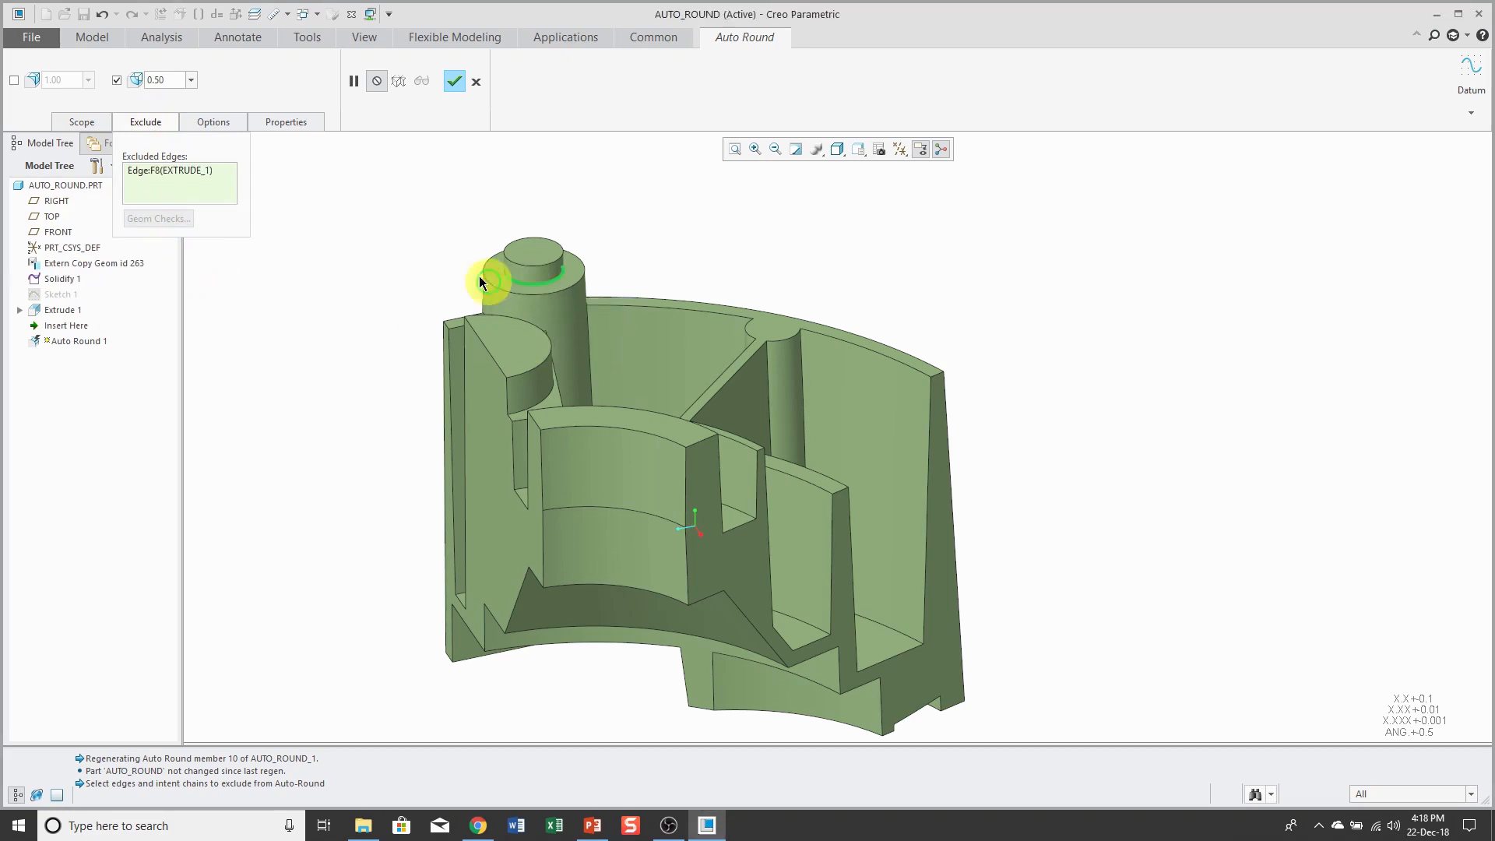
Create the Auto Round as a group of regular round features with dependent dimensions, and expand the group to show its rounds.
click(225, 124)
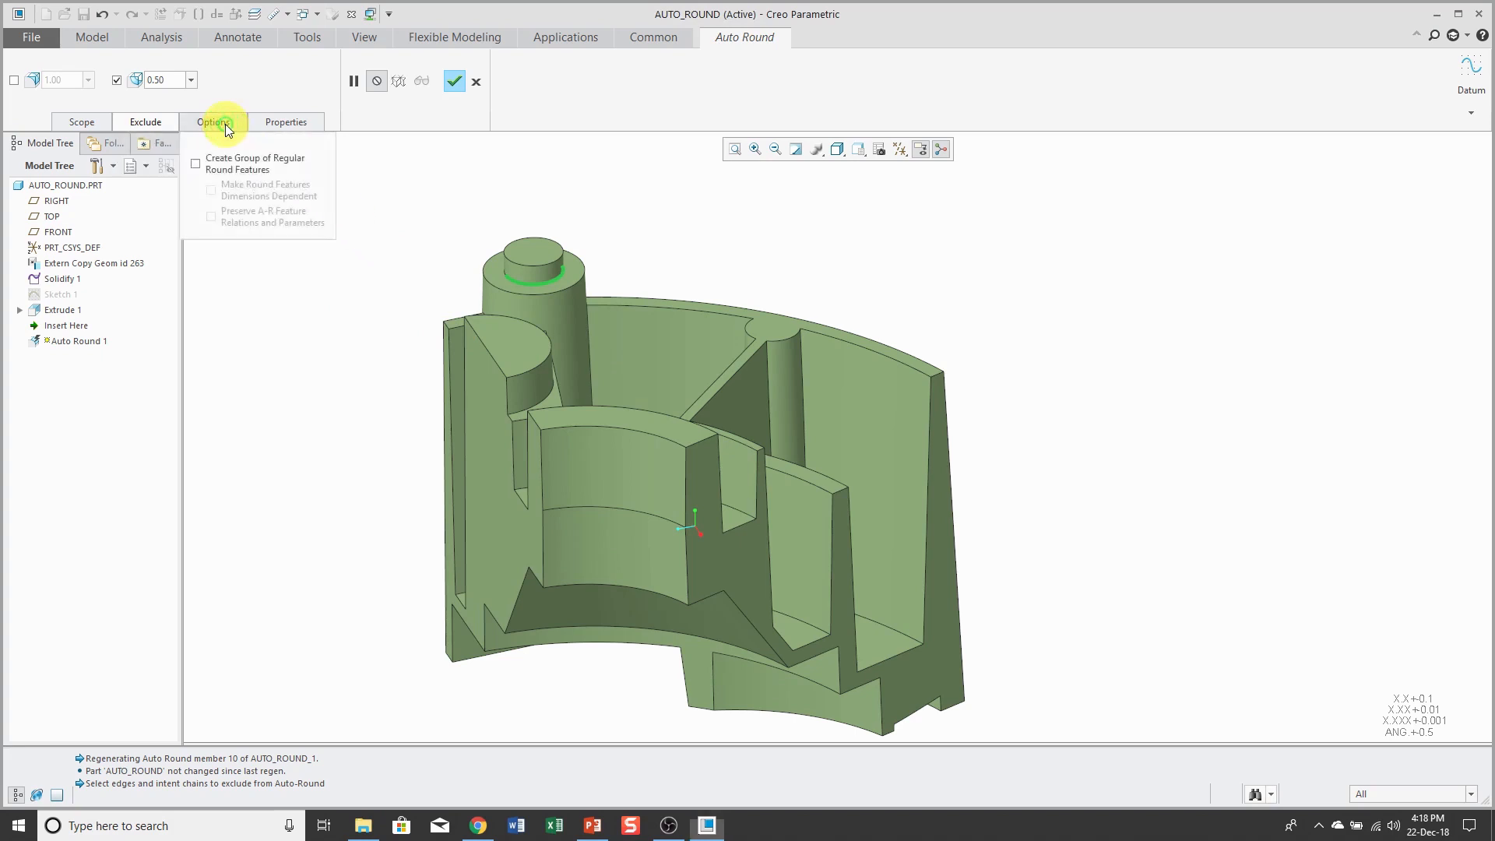
click(197, 164)
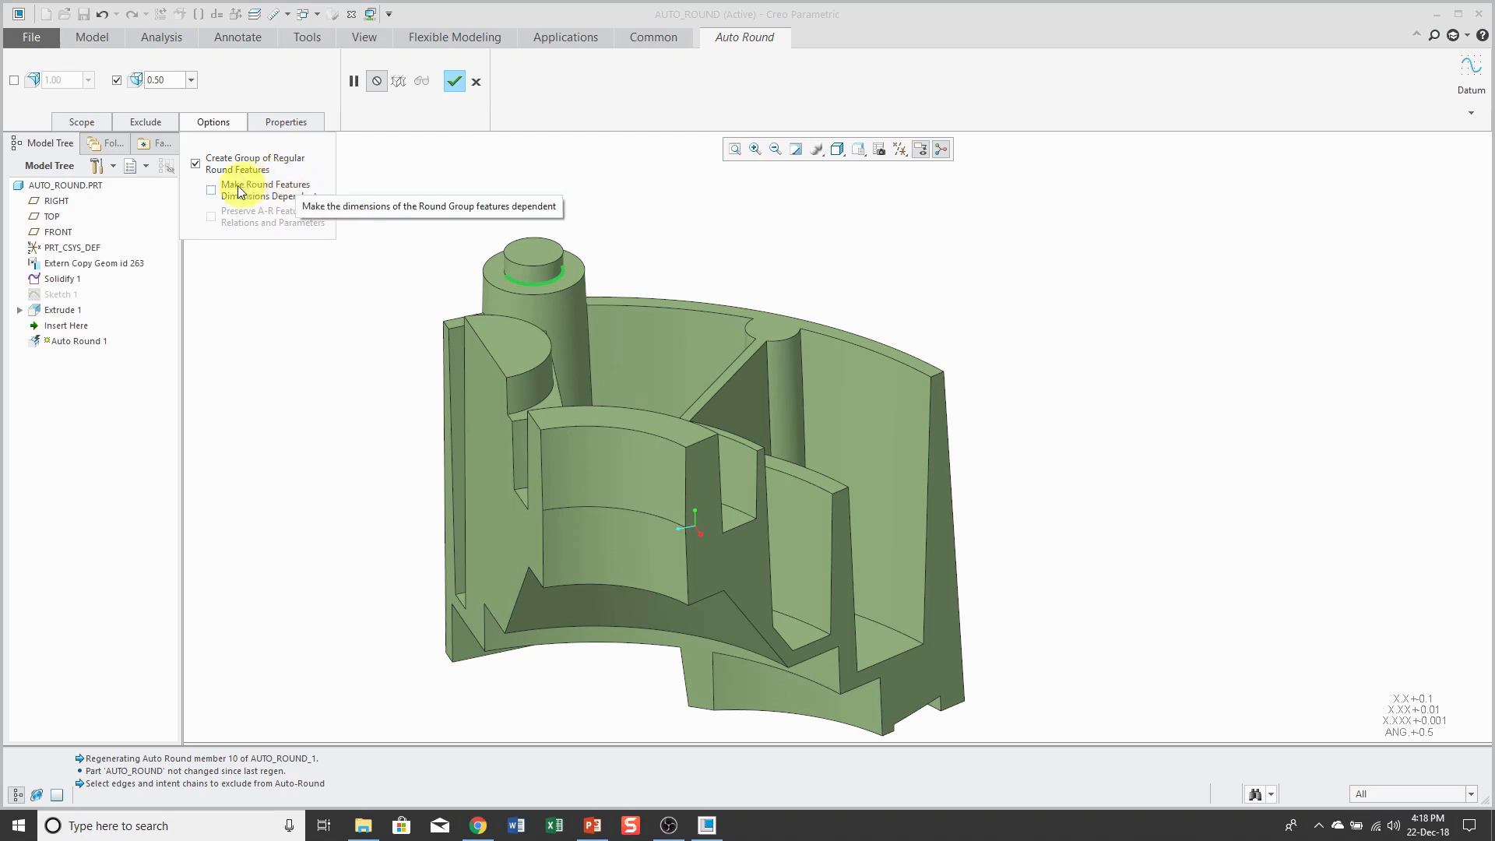
click(210, 189)
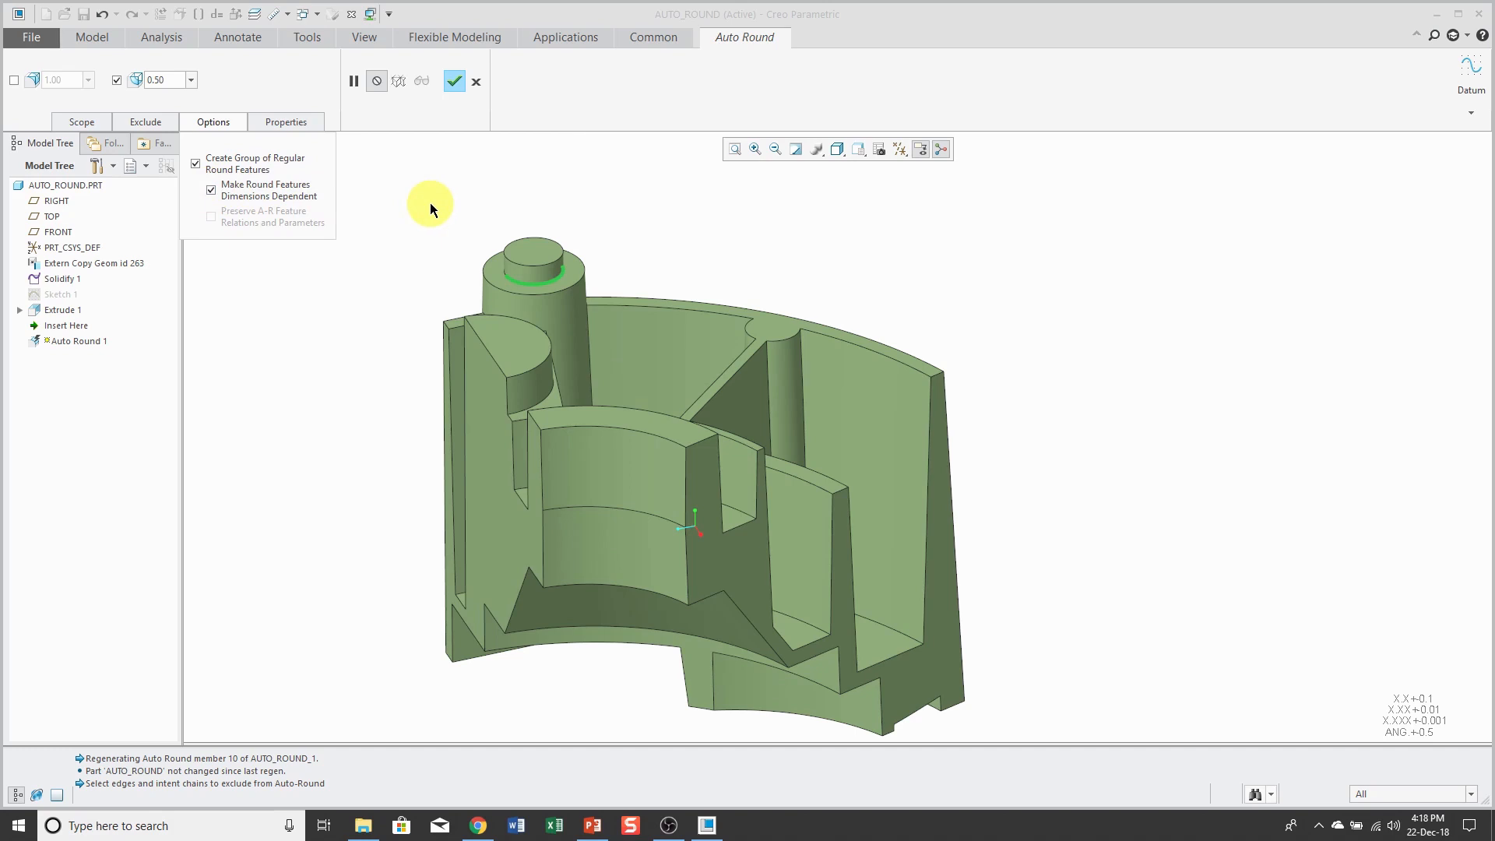
click(304, 129)
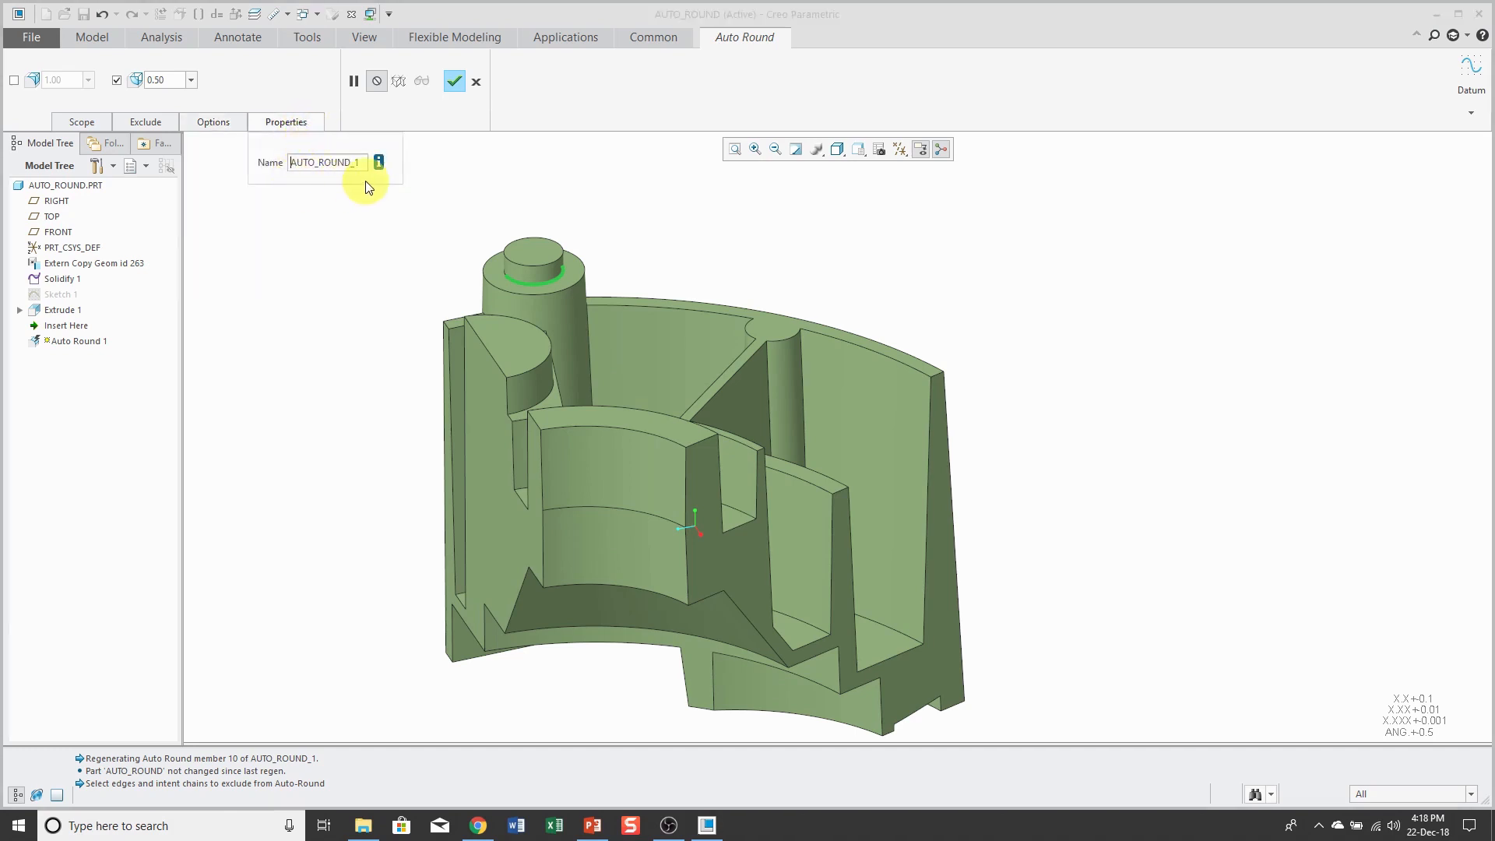
click(455, 83)
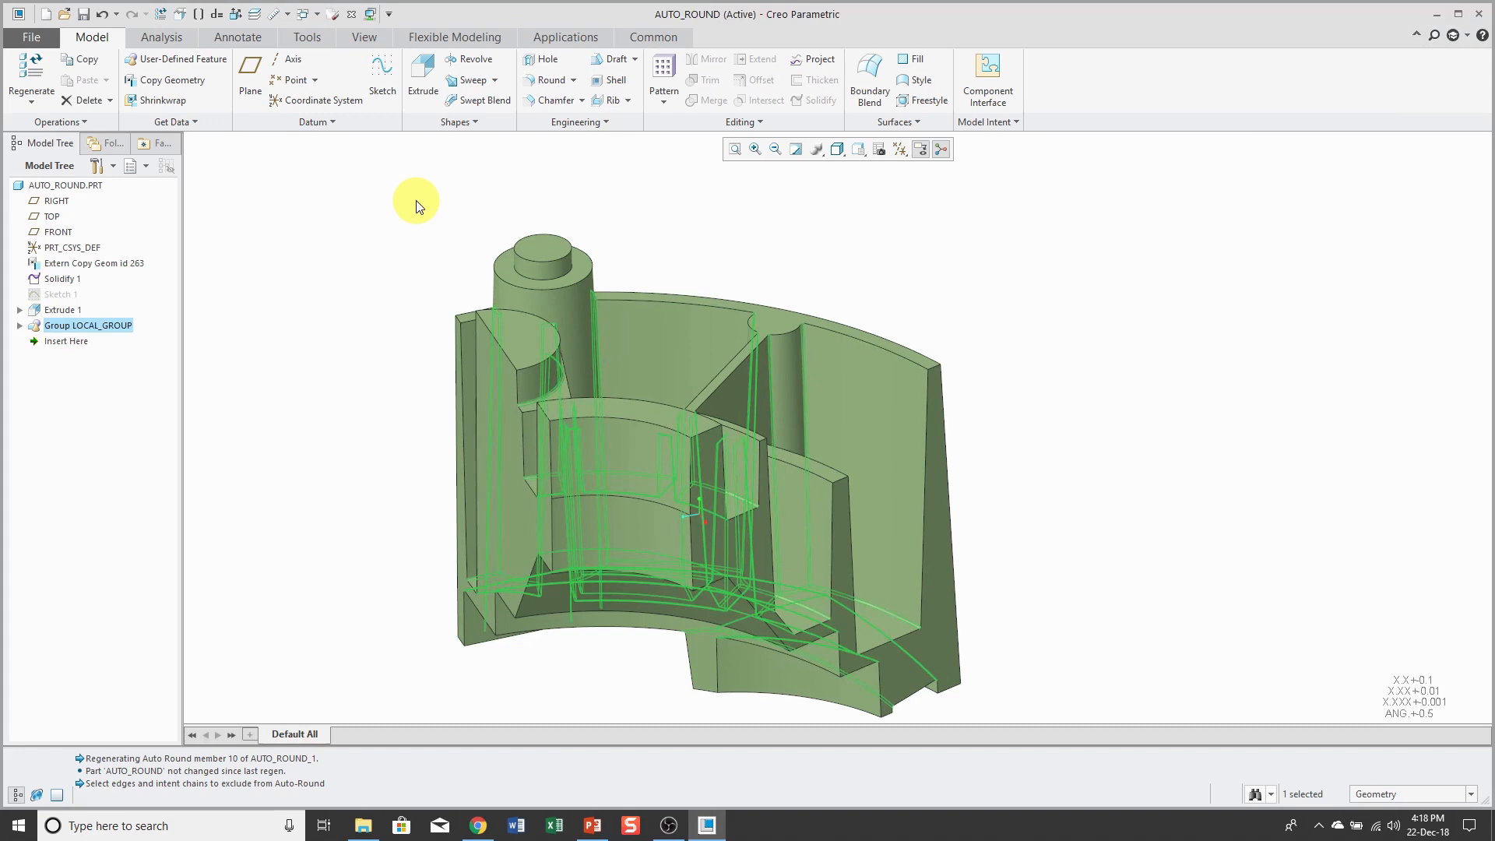
click(20, 326)
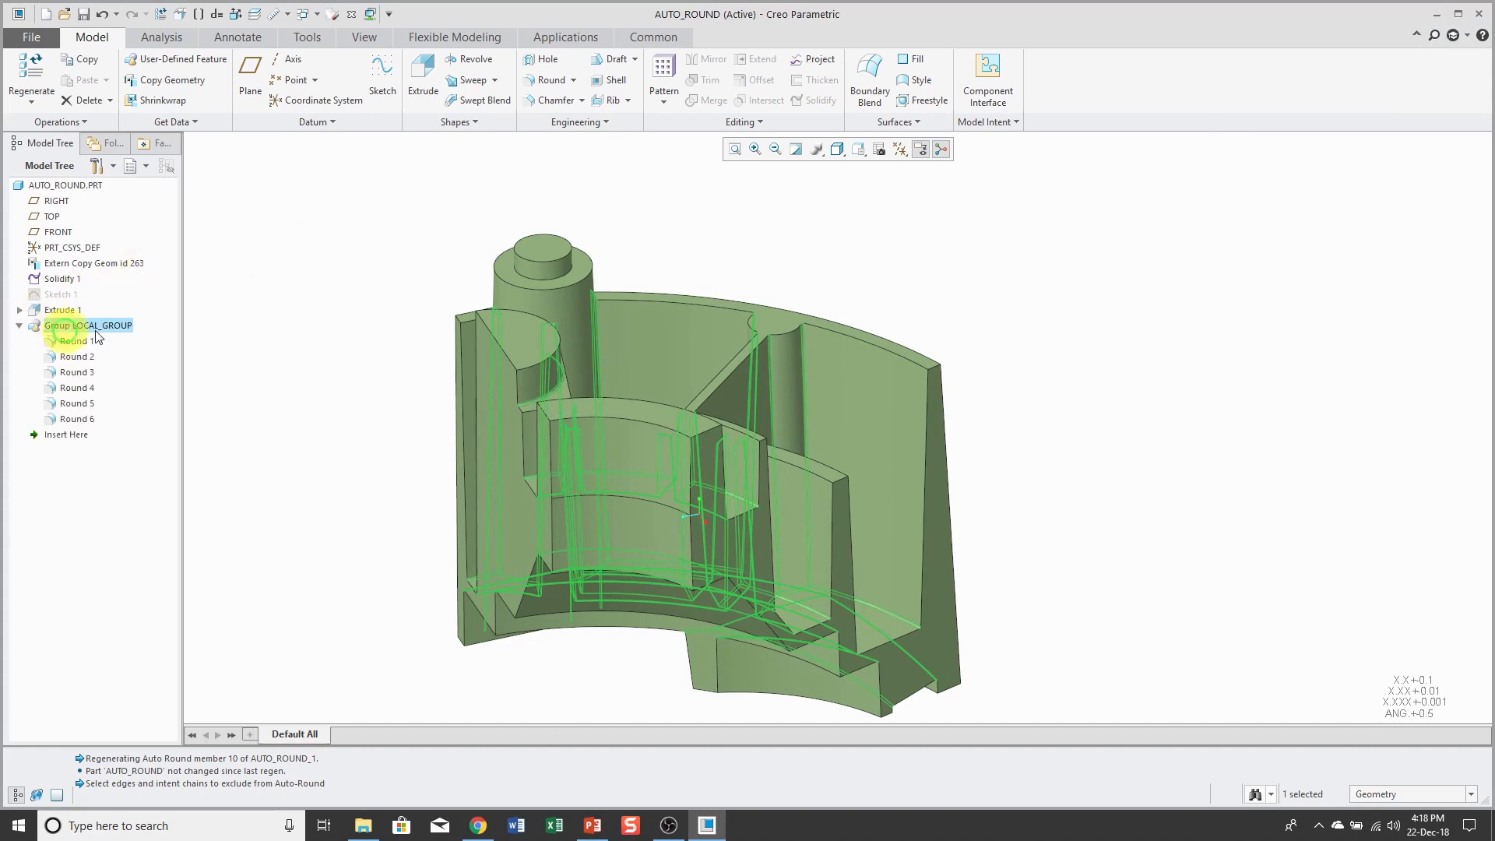
click(312, 321)
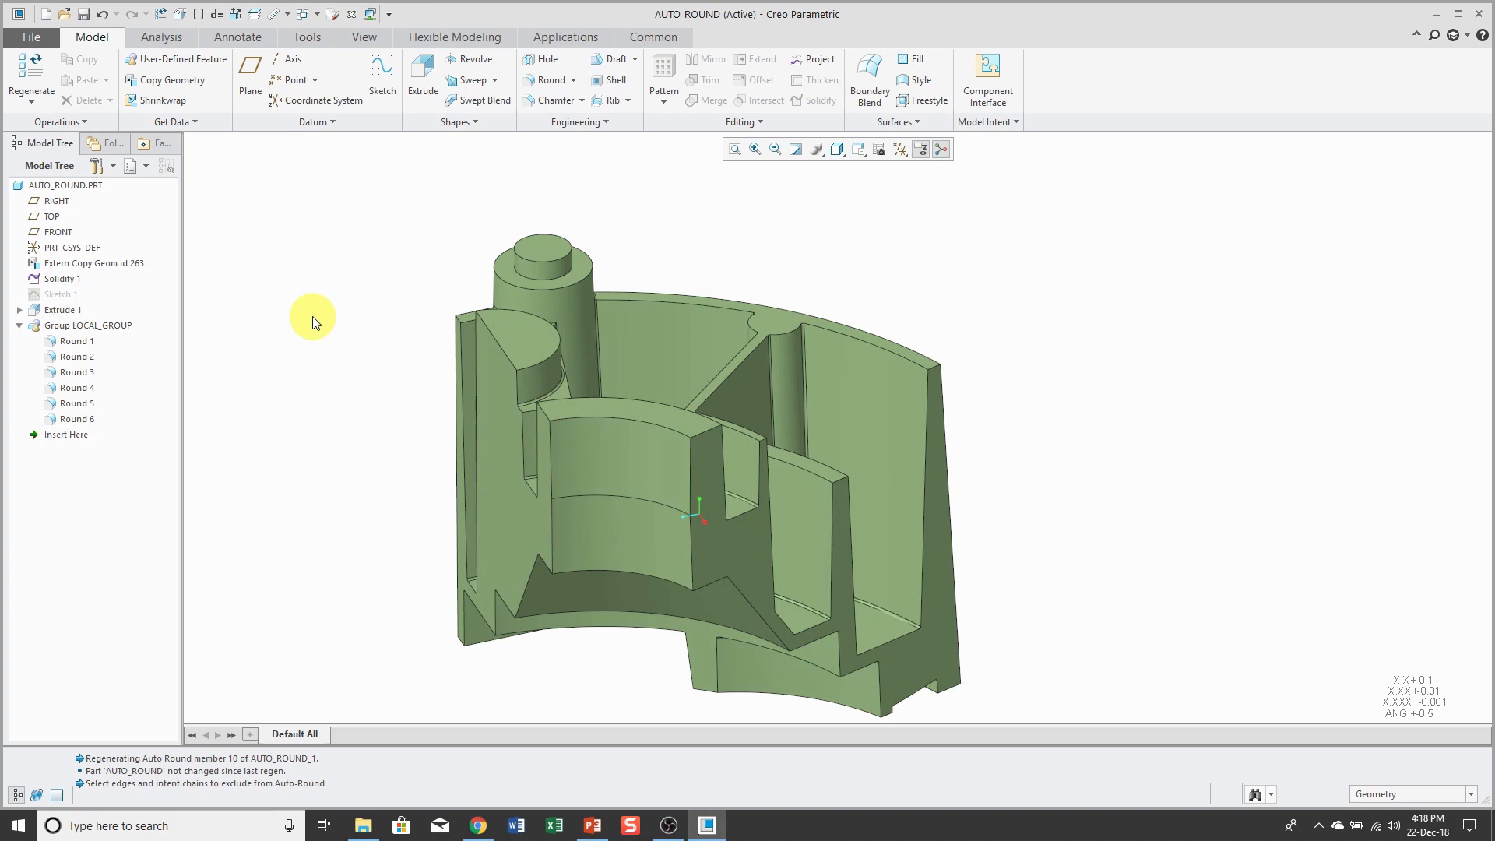